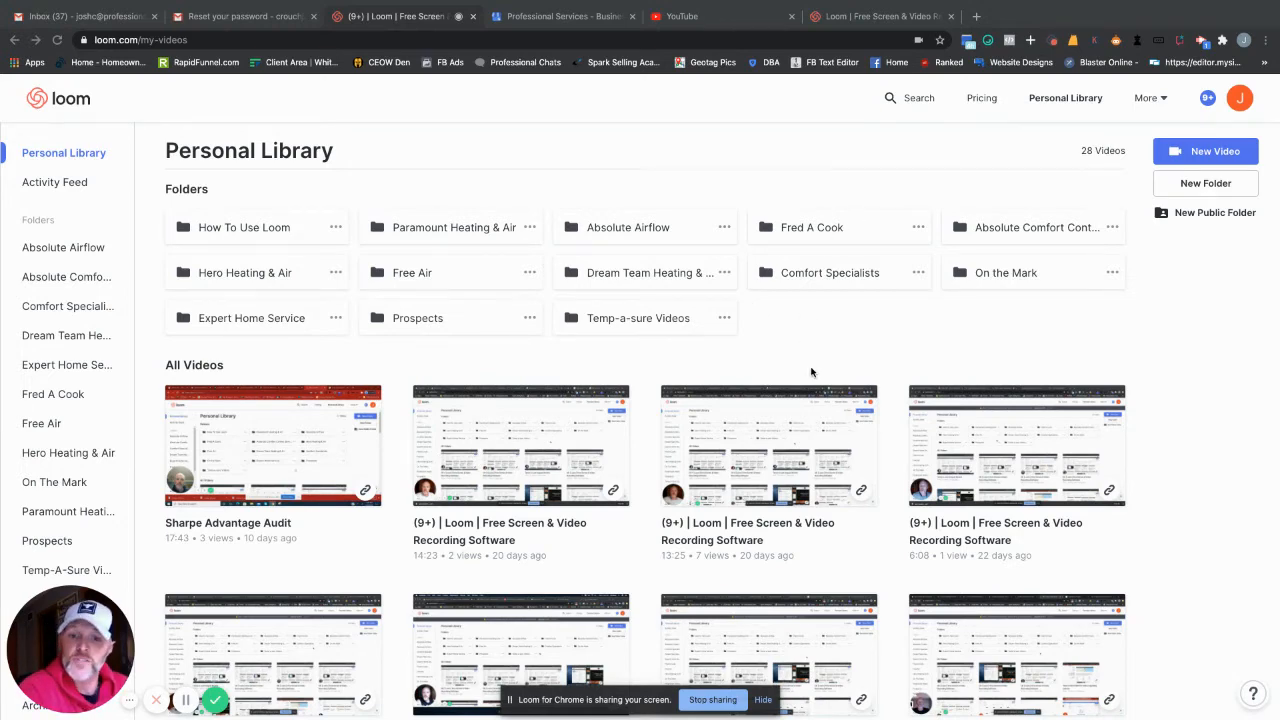
Switch to the Professional Services profile in Google My Business and review its business info and the available types of additional hours.
key(ctrl+Tab)
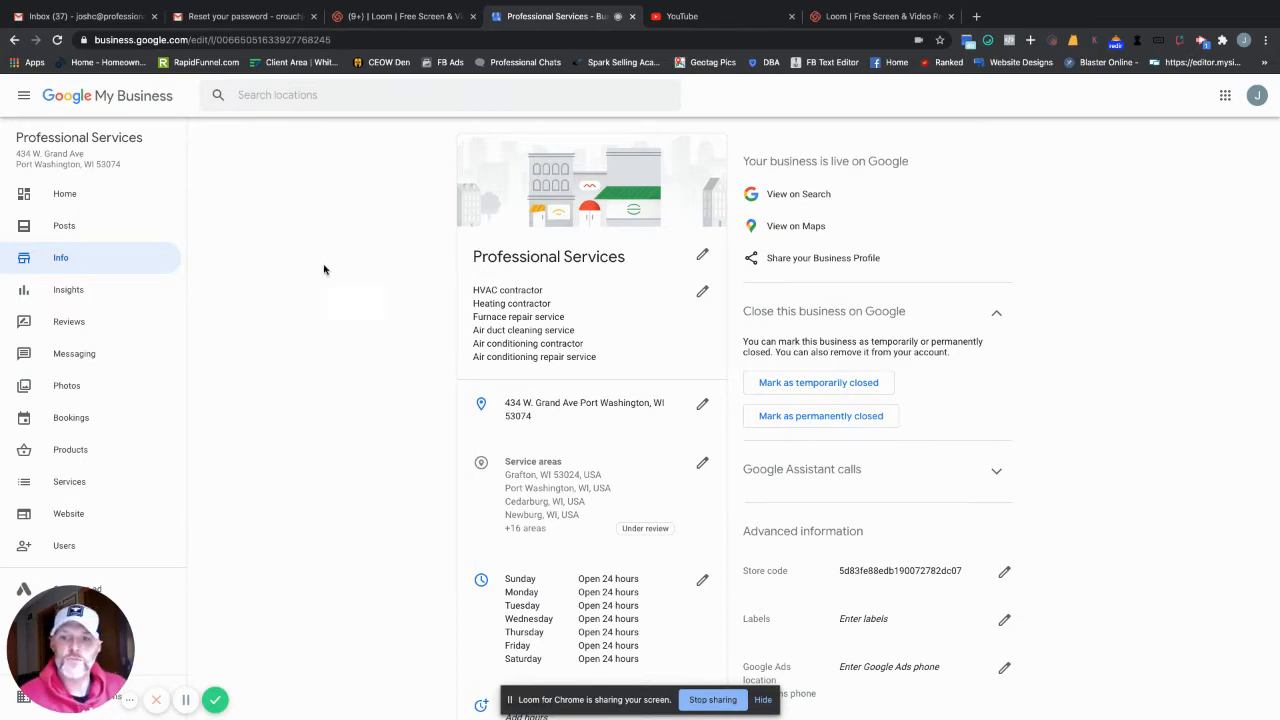
click(1225, 96)
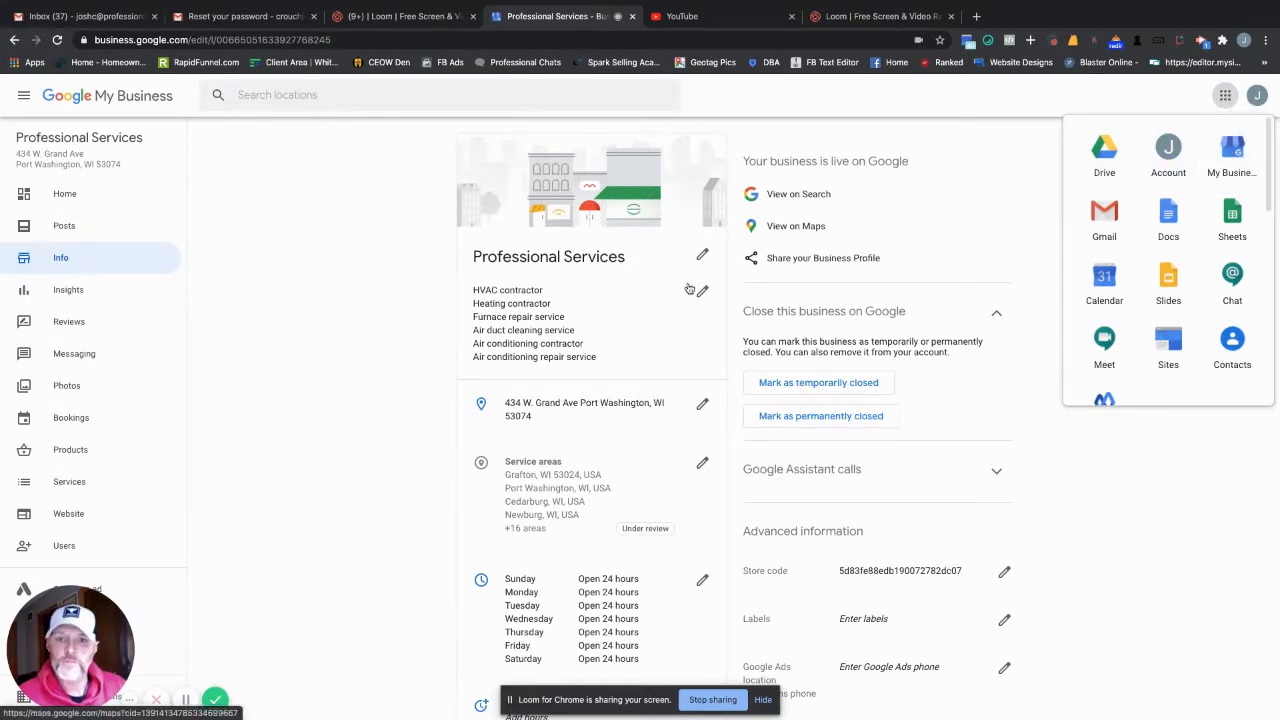
click(377, 335)
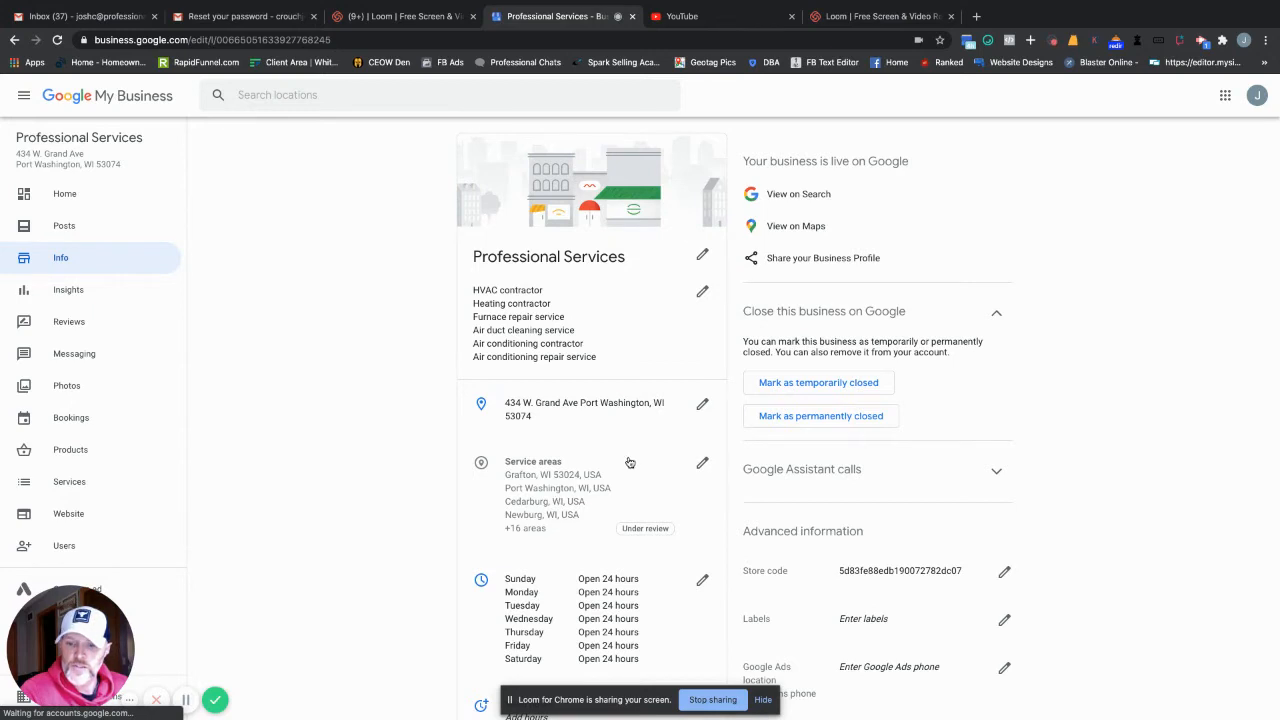
scroll(629, 462, down, 2)
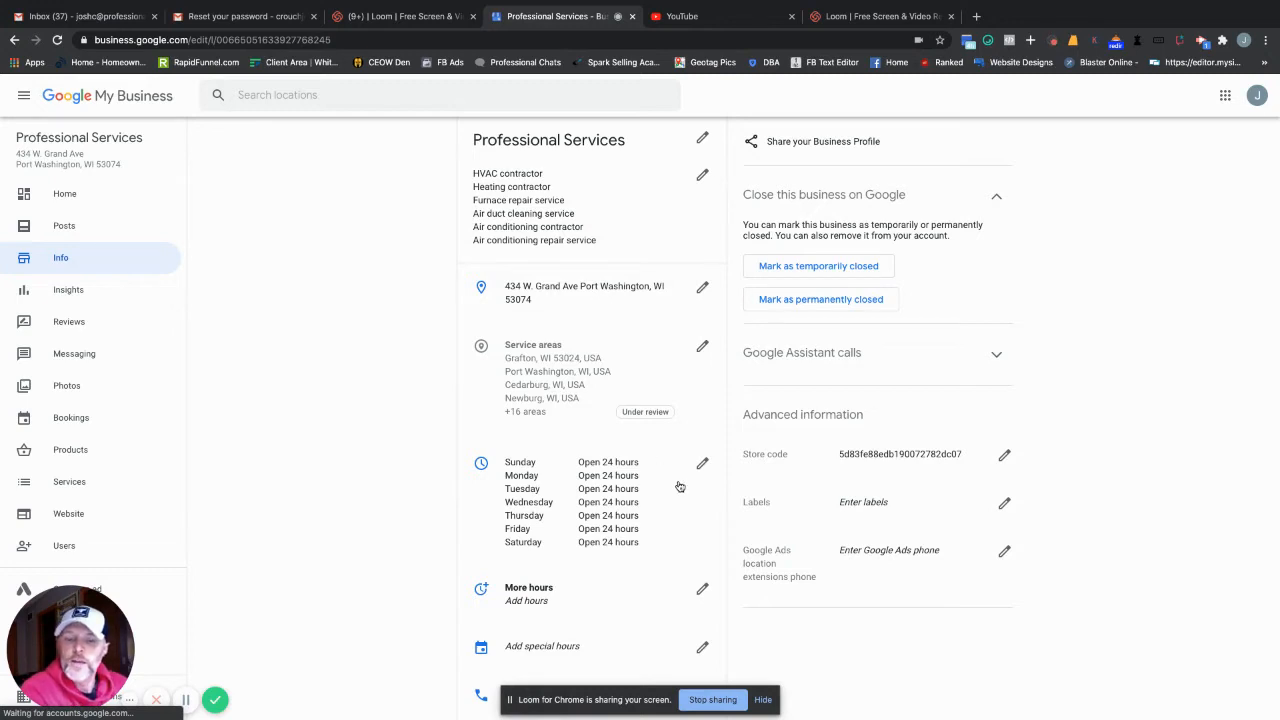
scroll(680, 486, down, 1)
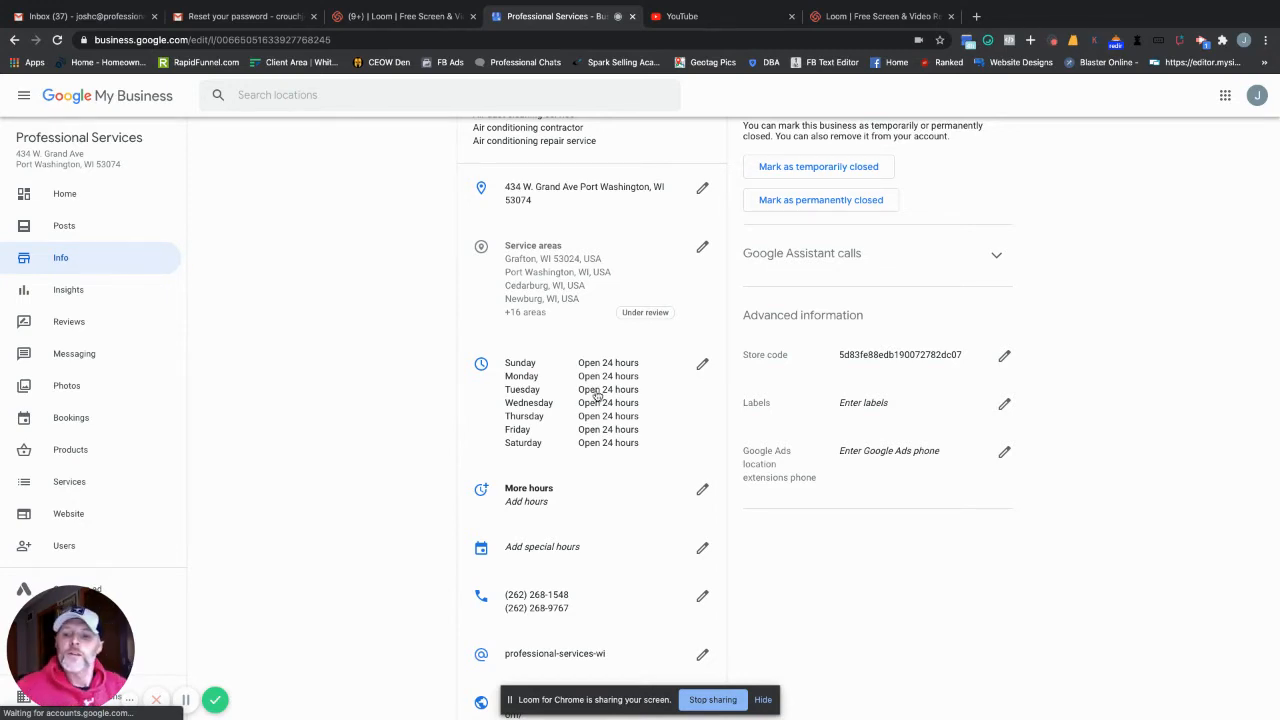
scroll(586, 405, down, 1)
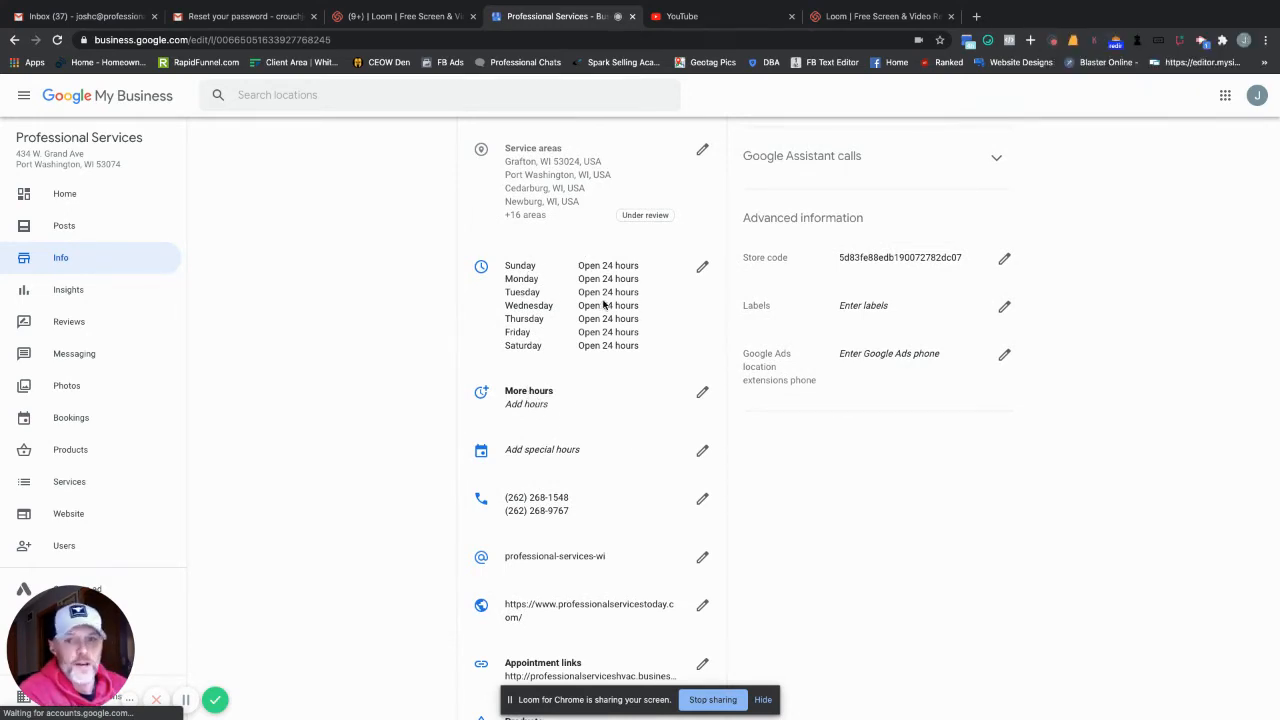
click(703, 393)
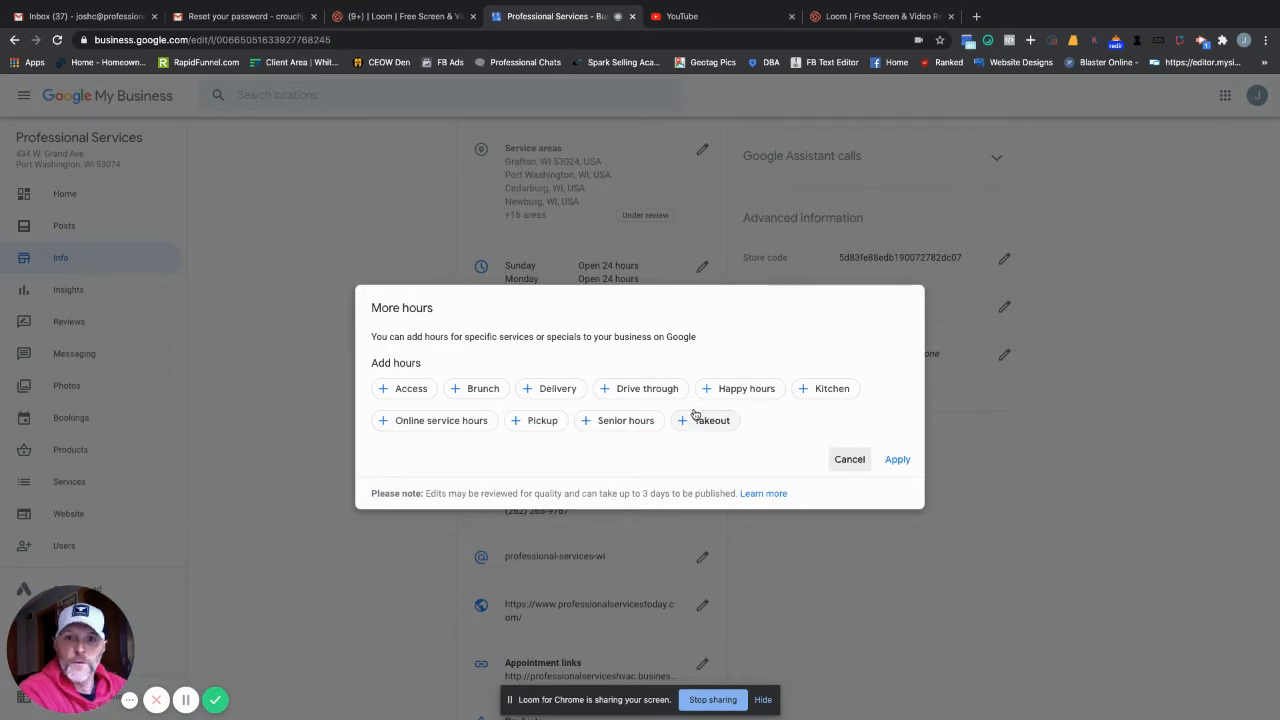
click(849, 459)
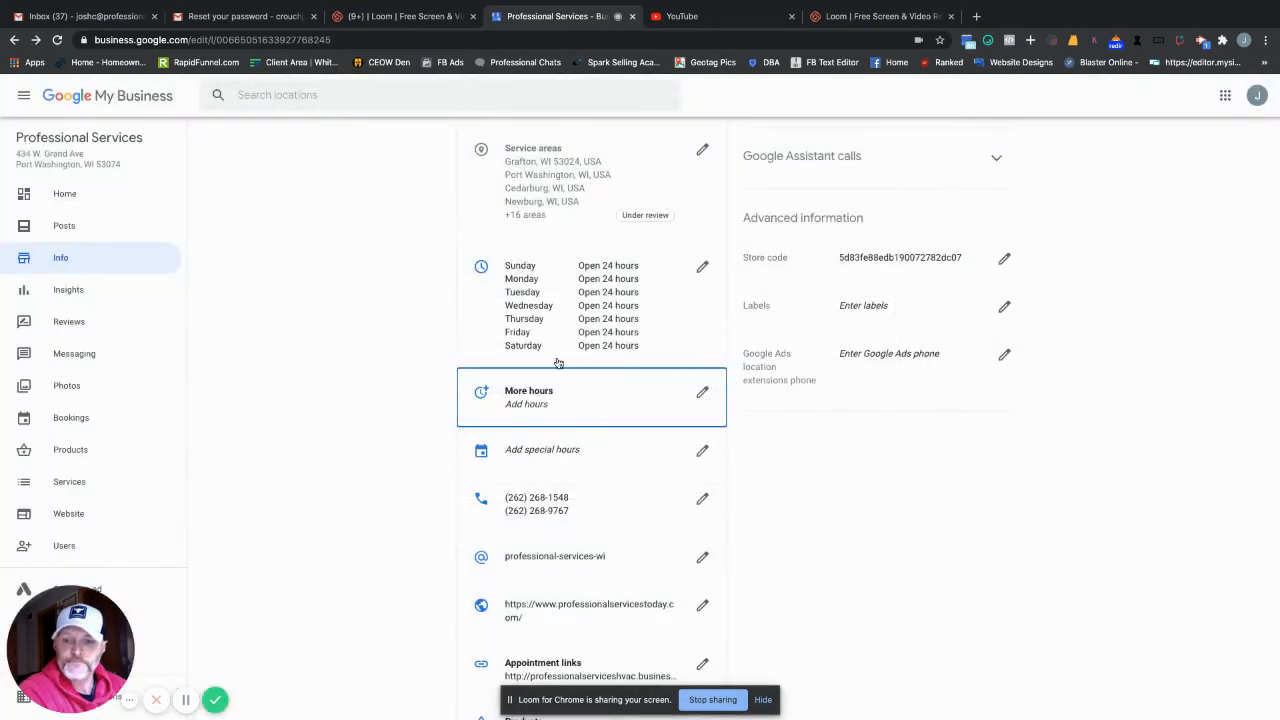
Confirm special hours of open 24 hours for Veterans Day, Thanksgiving and Black Friday, and apply them.
click(704, 453)
click(640, 446)
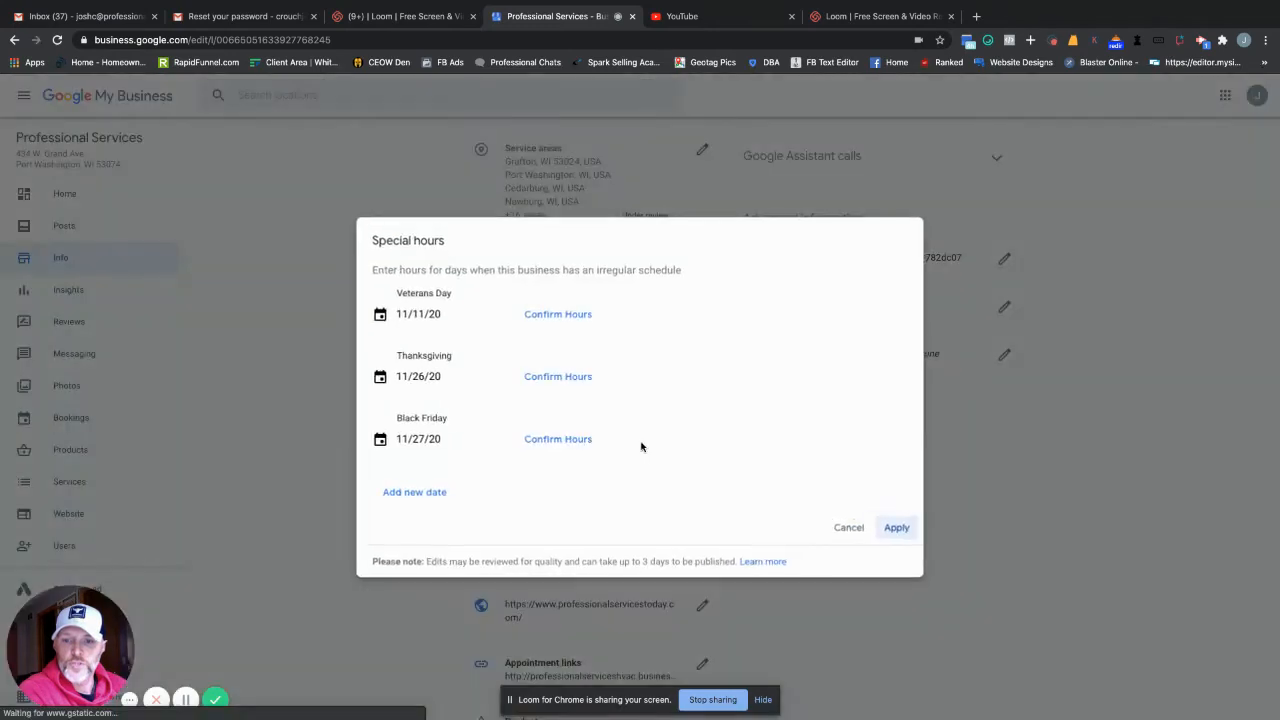
click(560, 316)
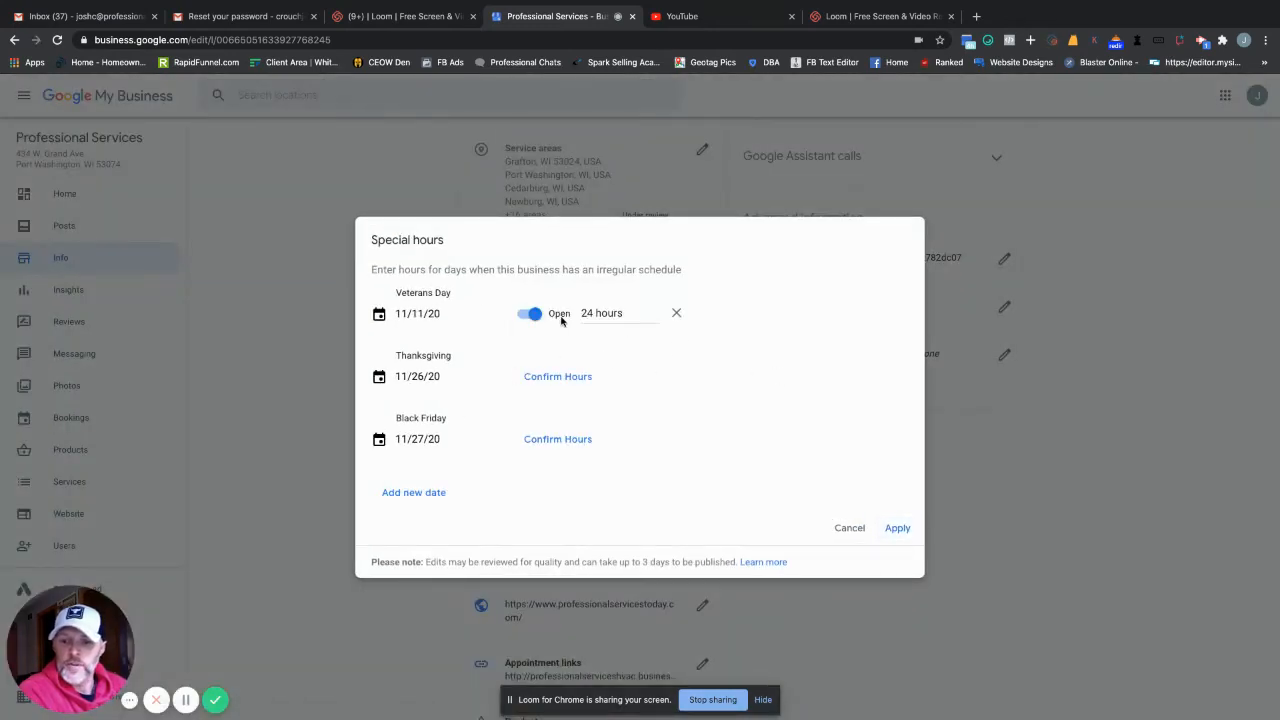
click(557, 379)
click(556, 440)
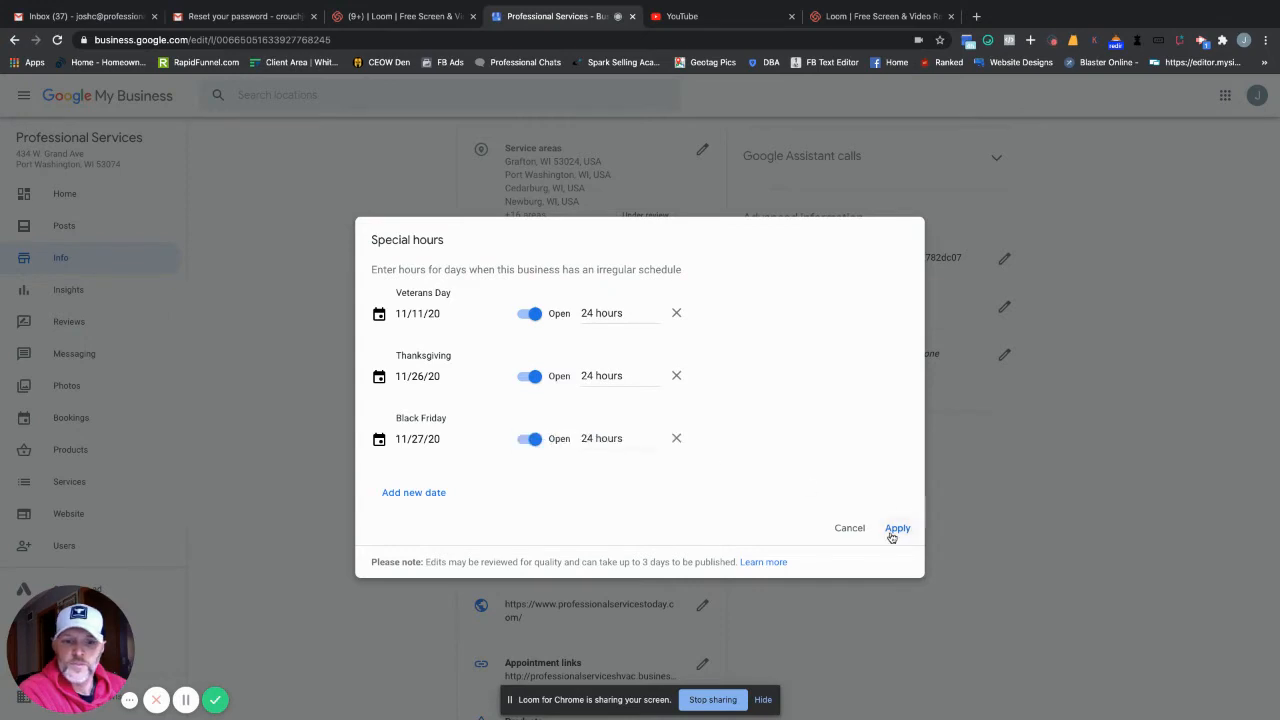
click(898, 529)
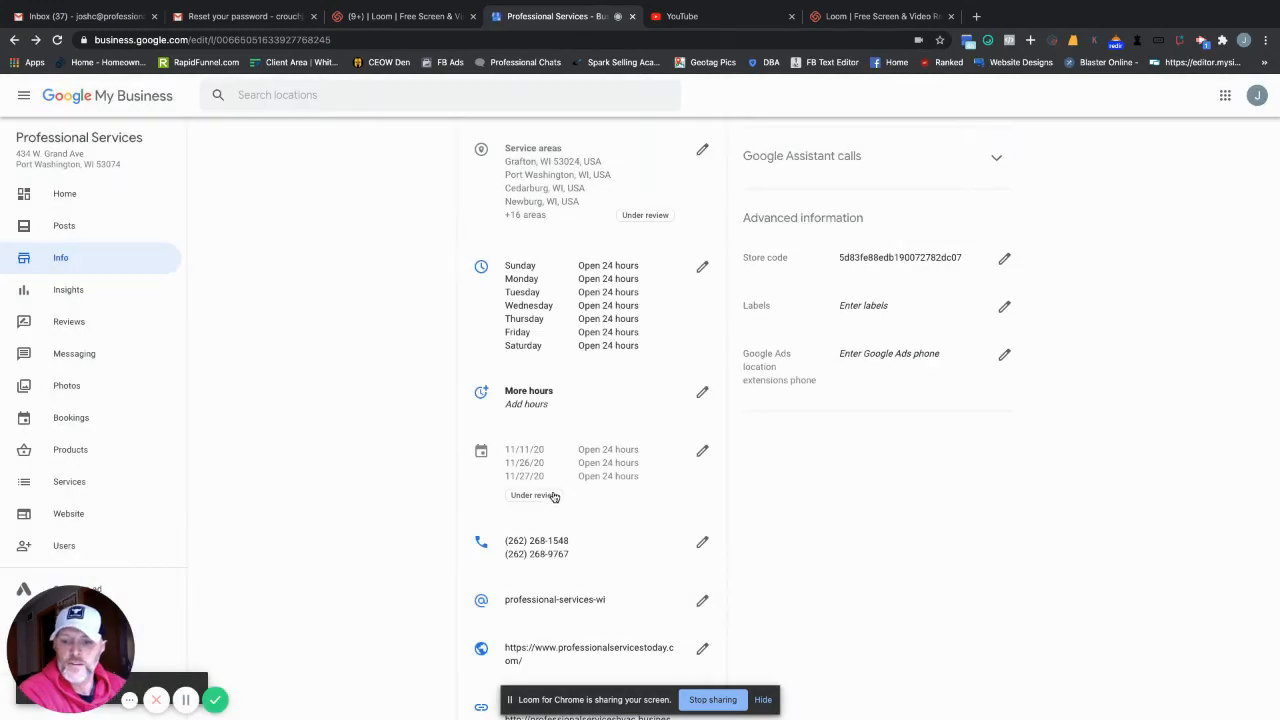
mouse_move(562, 502)
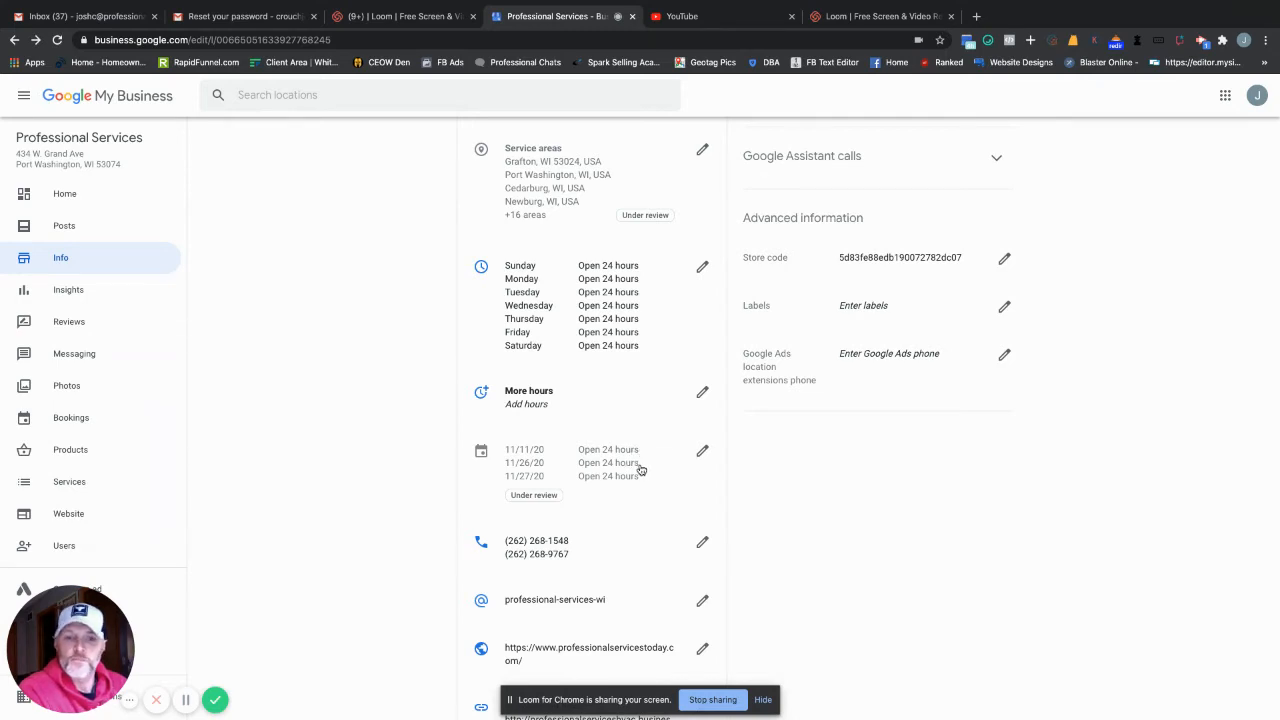
Examine the business's phone number settings and its profile short name settings.
scroll(641, 472, down, 3)
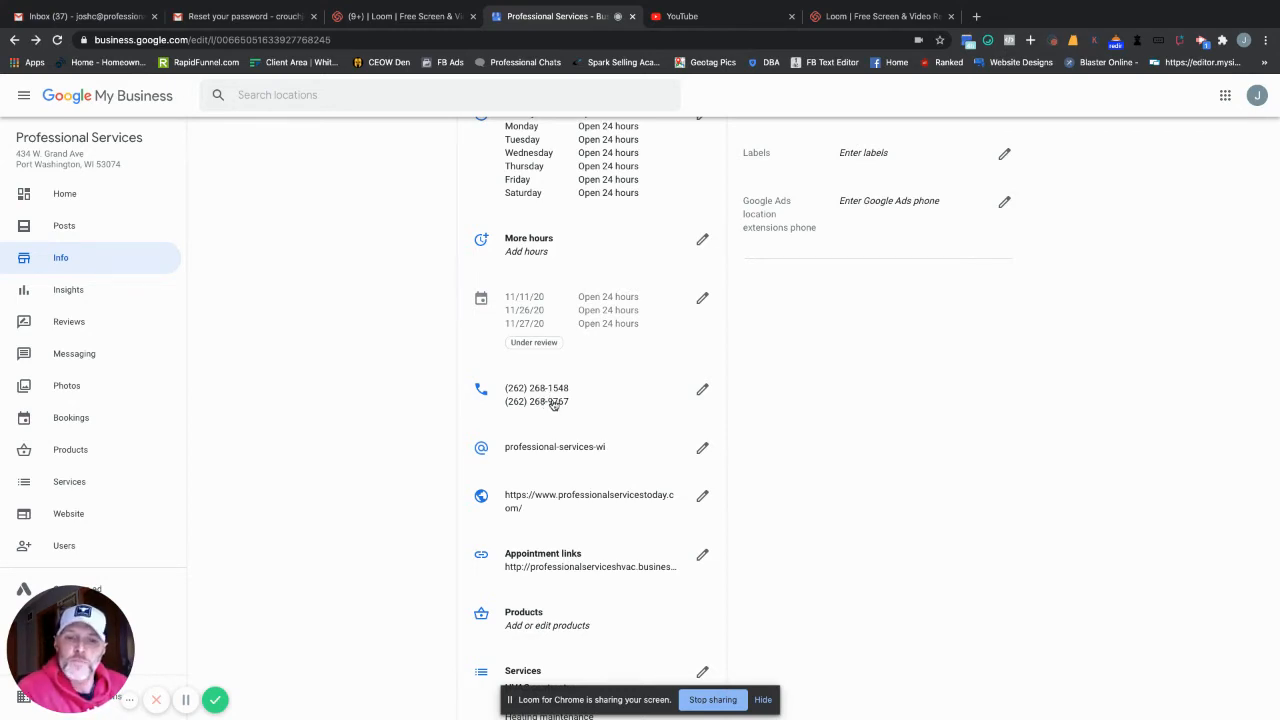
click(702, 389)
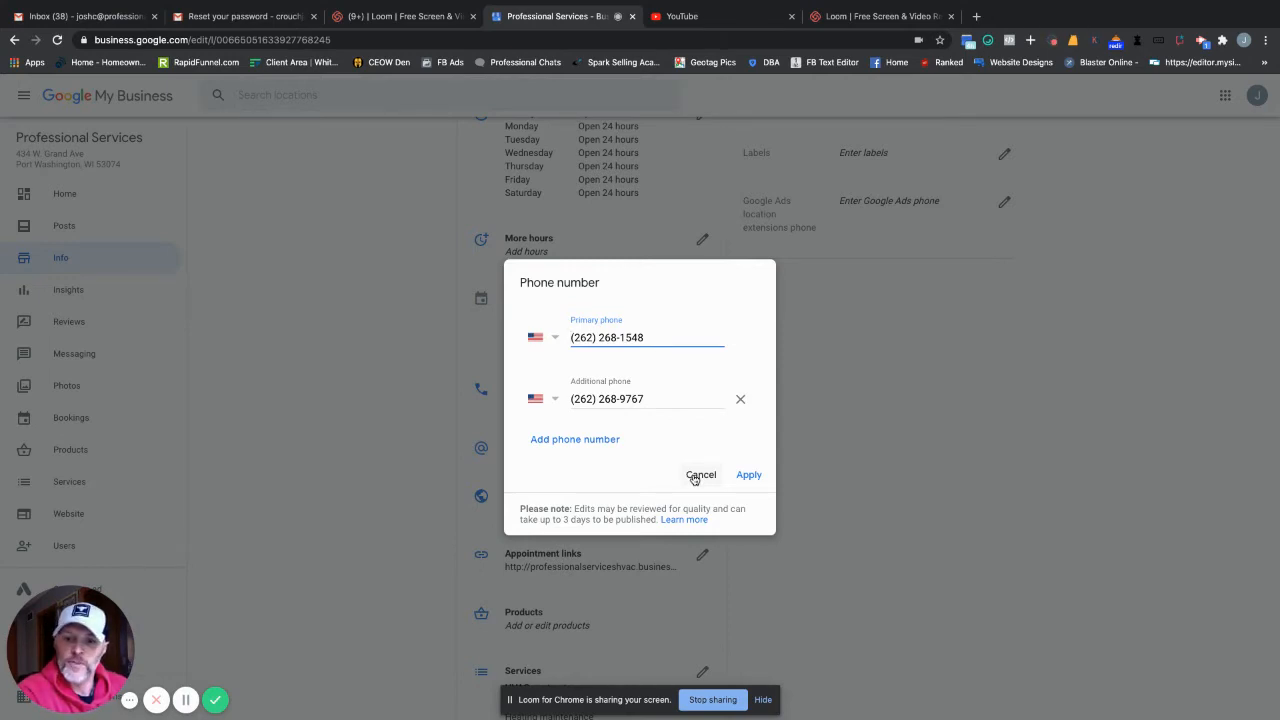
click(694, 477)
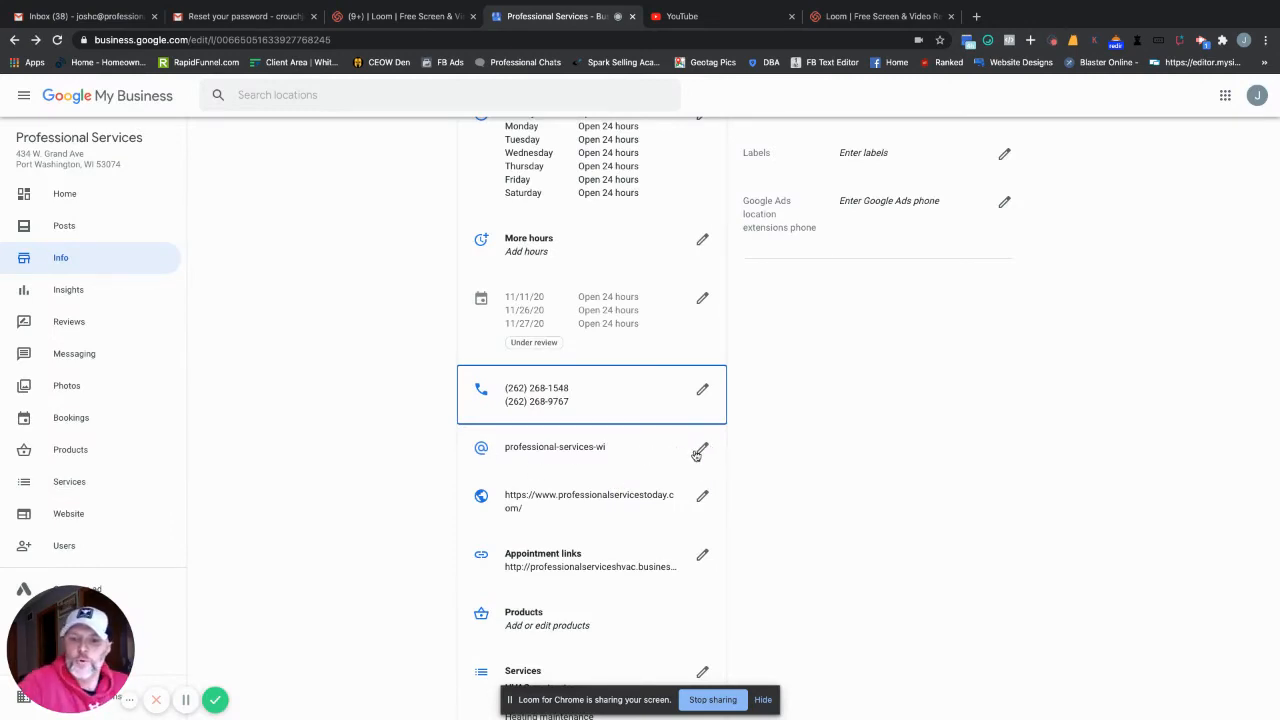
click(701, 450)
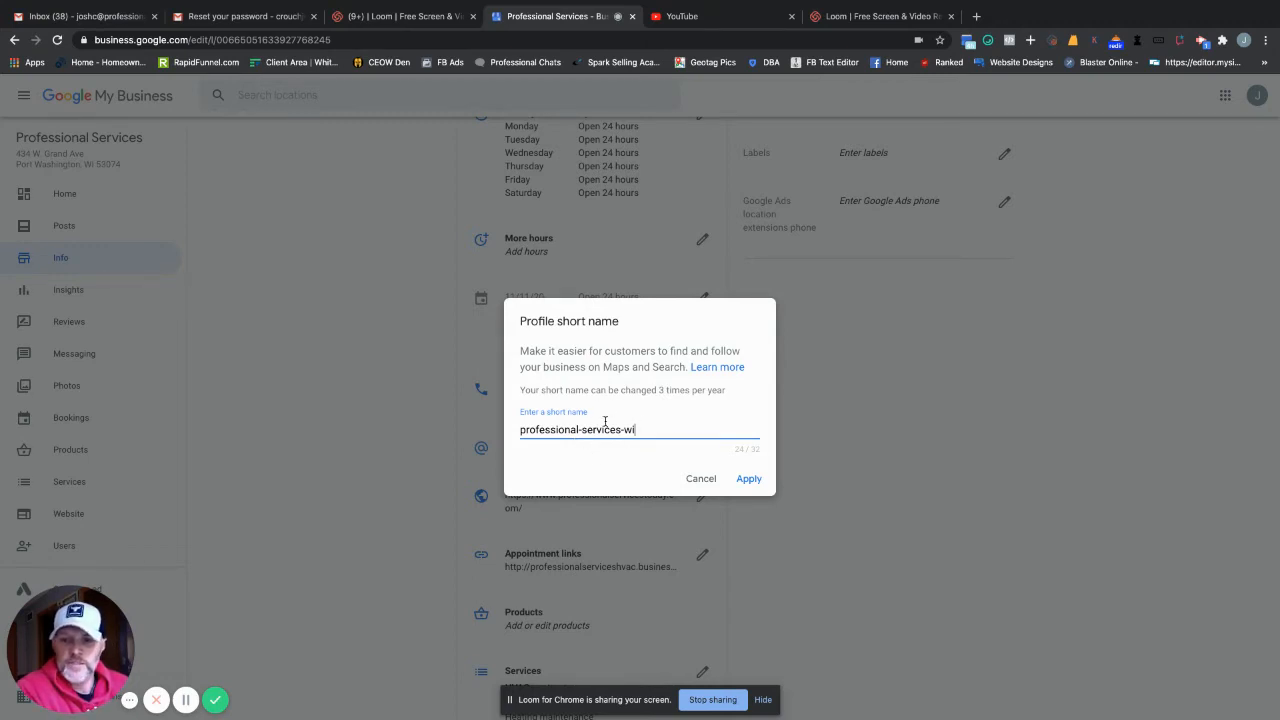
click(697, 480)
Review the listed products, including the Furnace Installation, Air Conditioner Installation and Air Duct Cleaning categories, and return to the business info.
scroll(615, 507, down, 3)
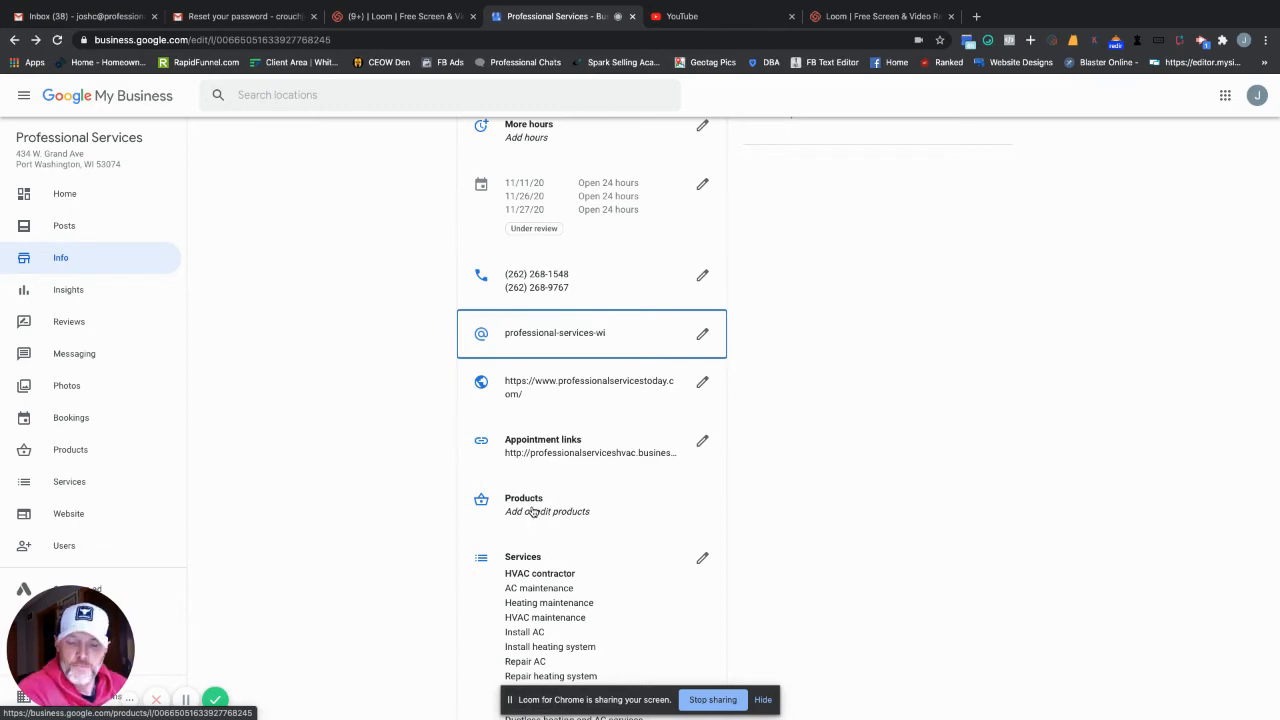
click(674, 520)
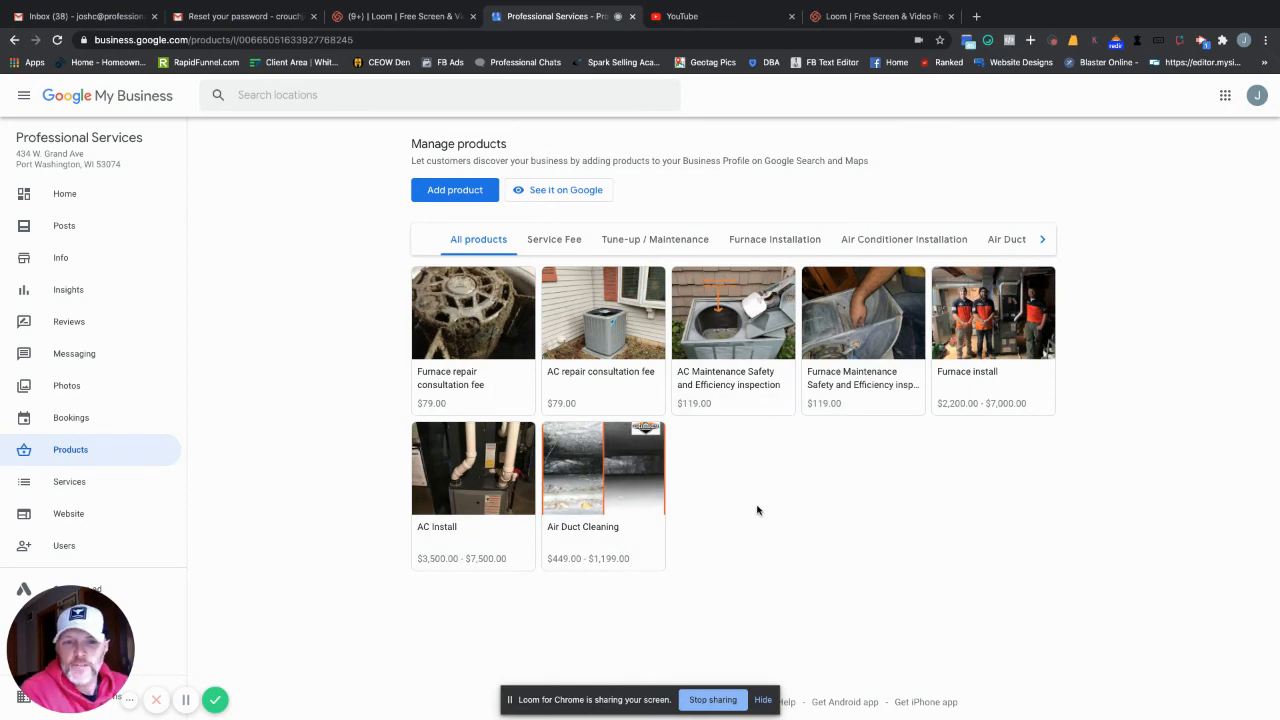
click(782, 246)
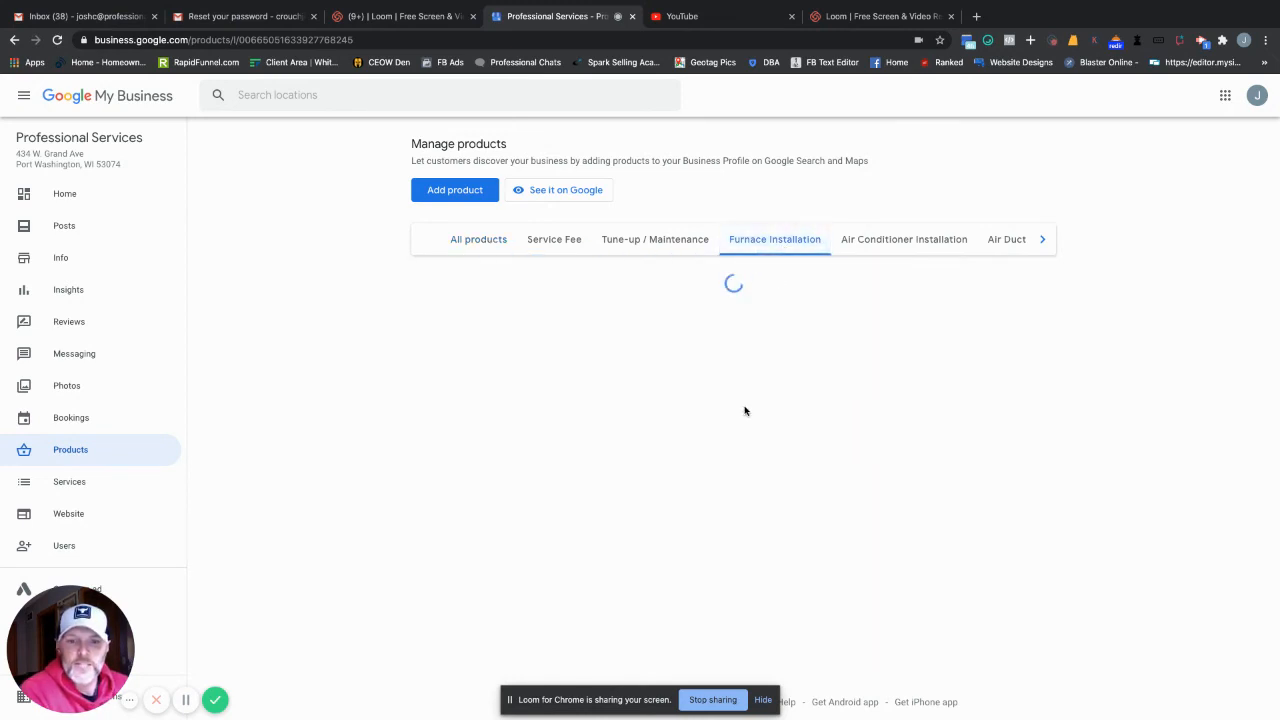
click(907, 245)
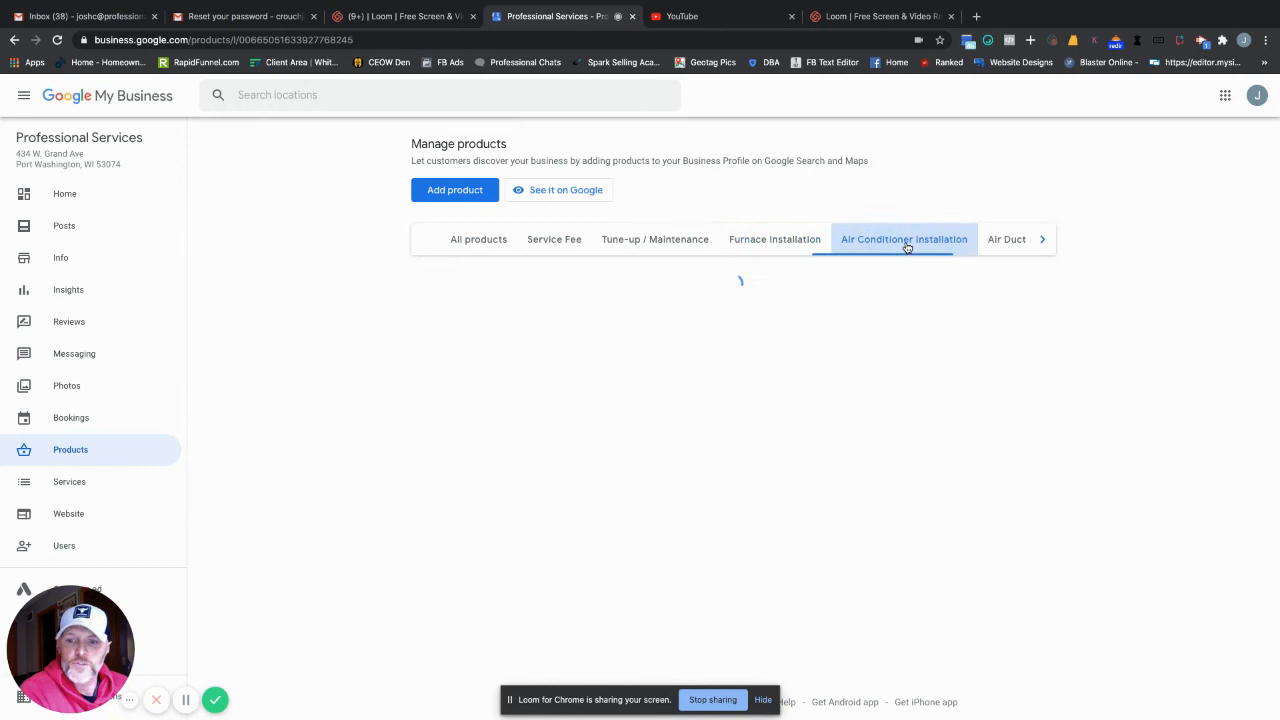
click(1002, 243)
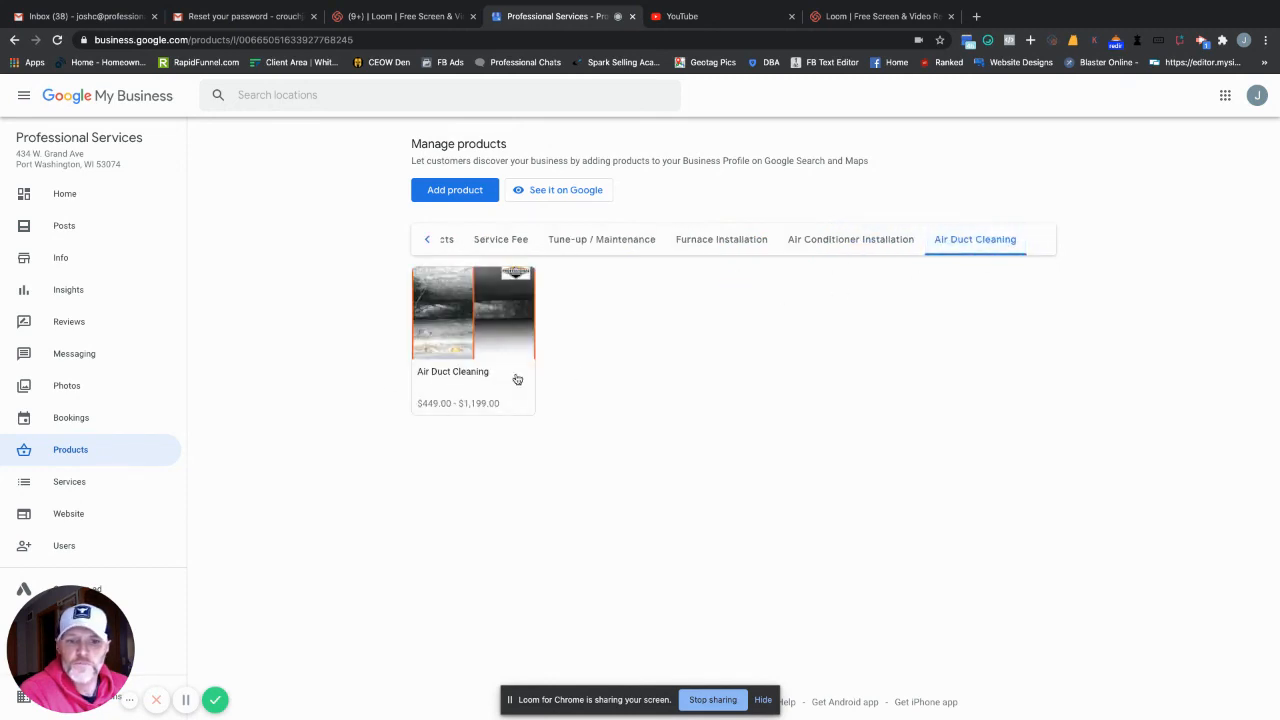
click(14, 40)
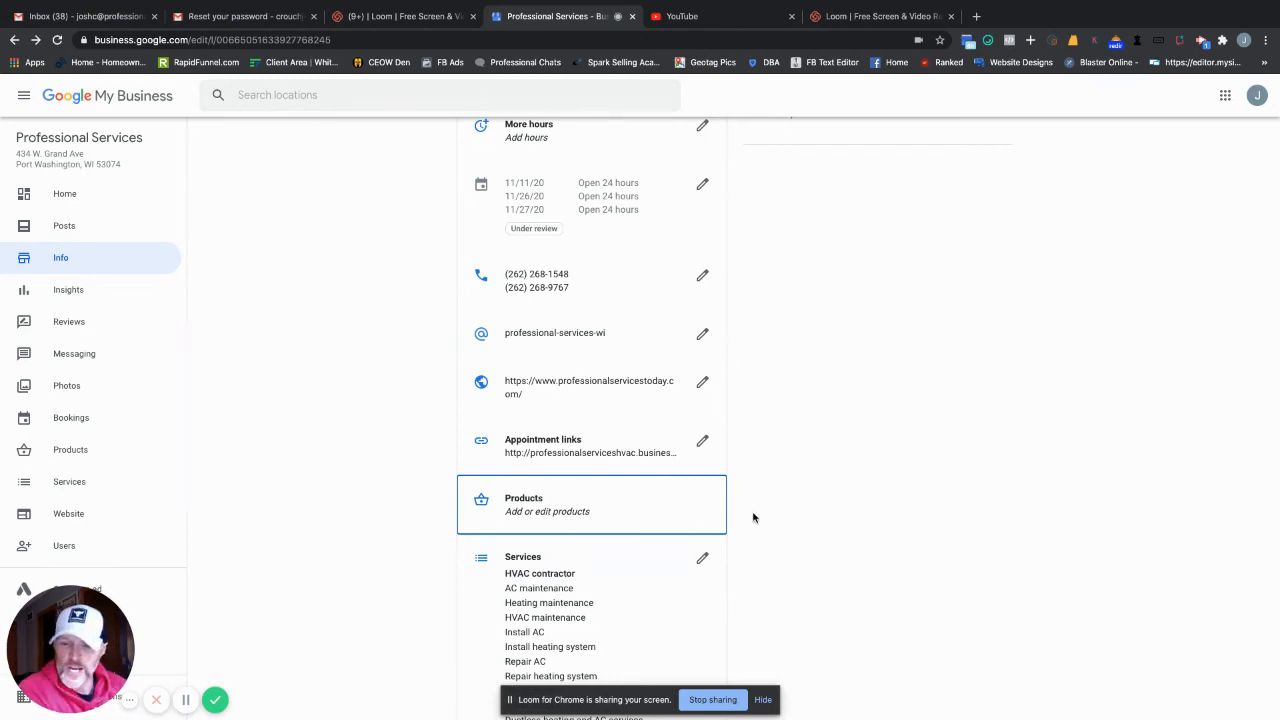
click(552, 515)
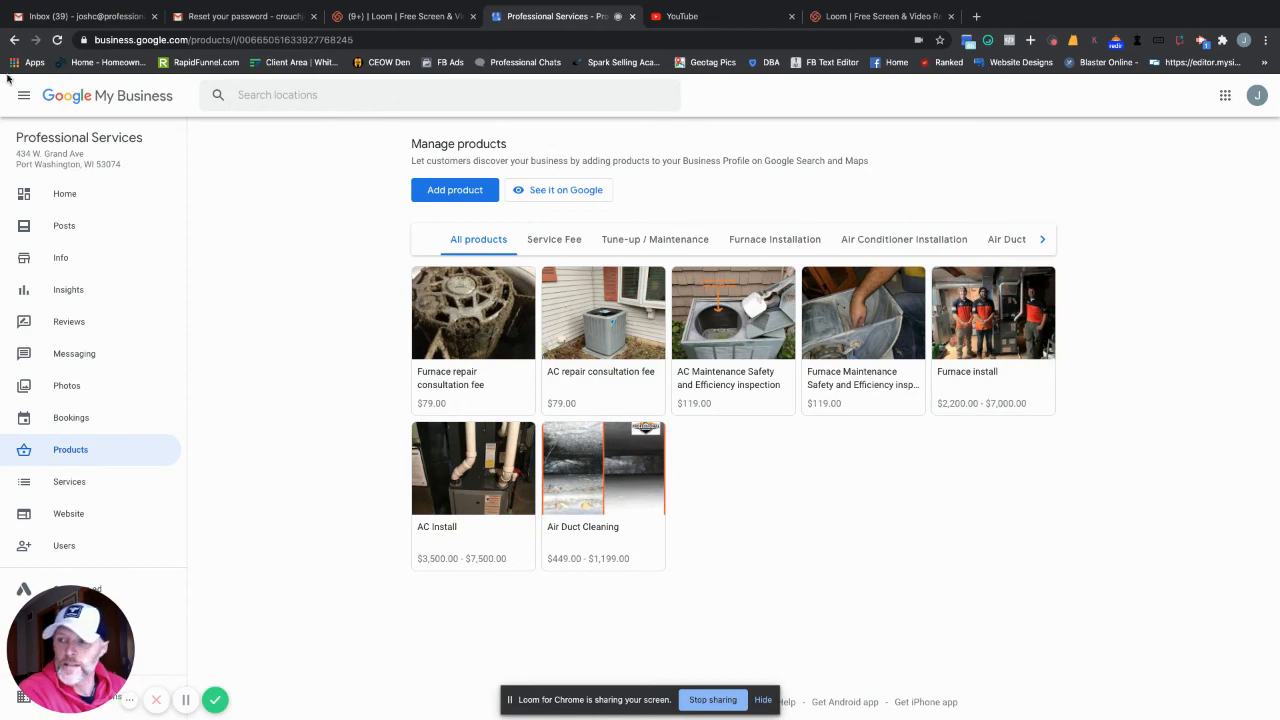
click(14, 39)
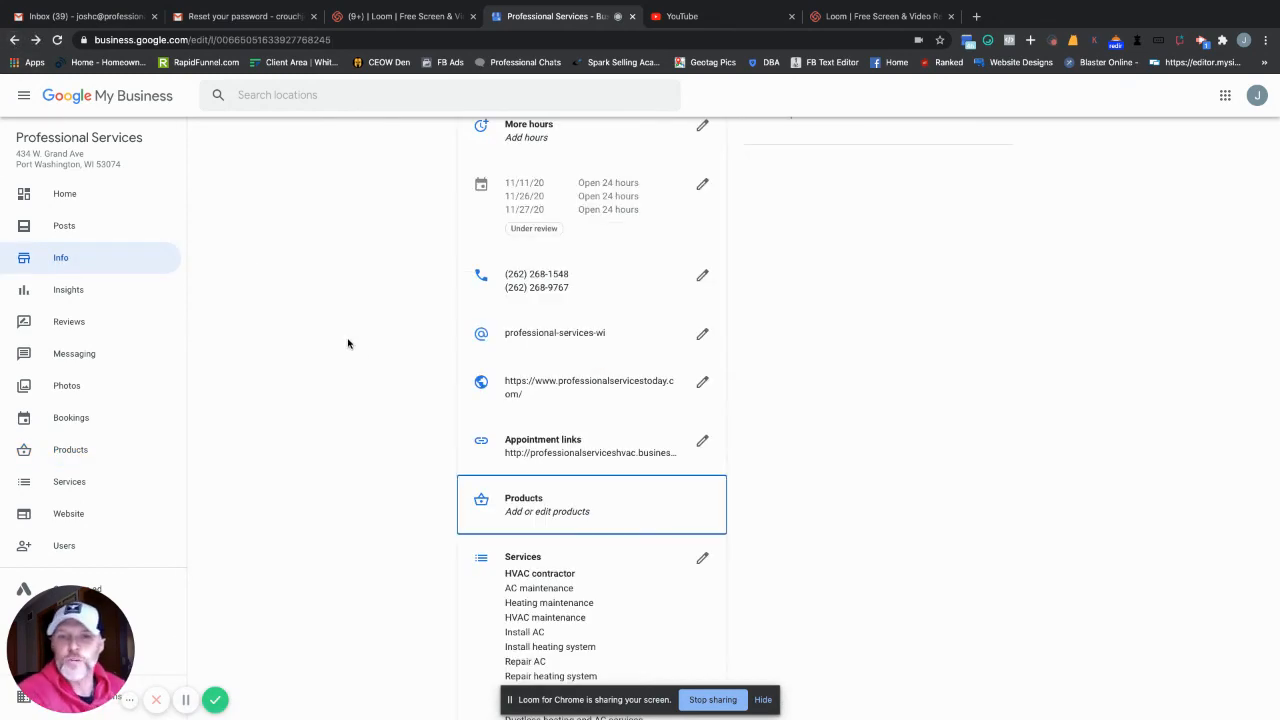
Add the attributes Online scheduling, Appointment required, Staff wear masks and Installation service to the business profile and apply them.
scroll(700, 503, down, 1)
scroll(700, 503, down, 1)
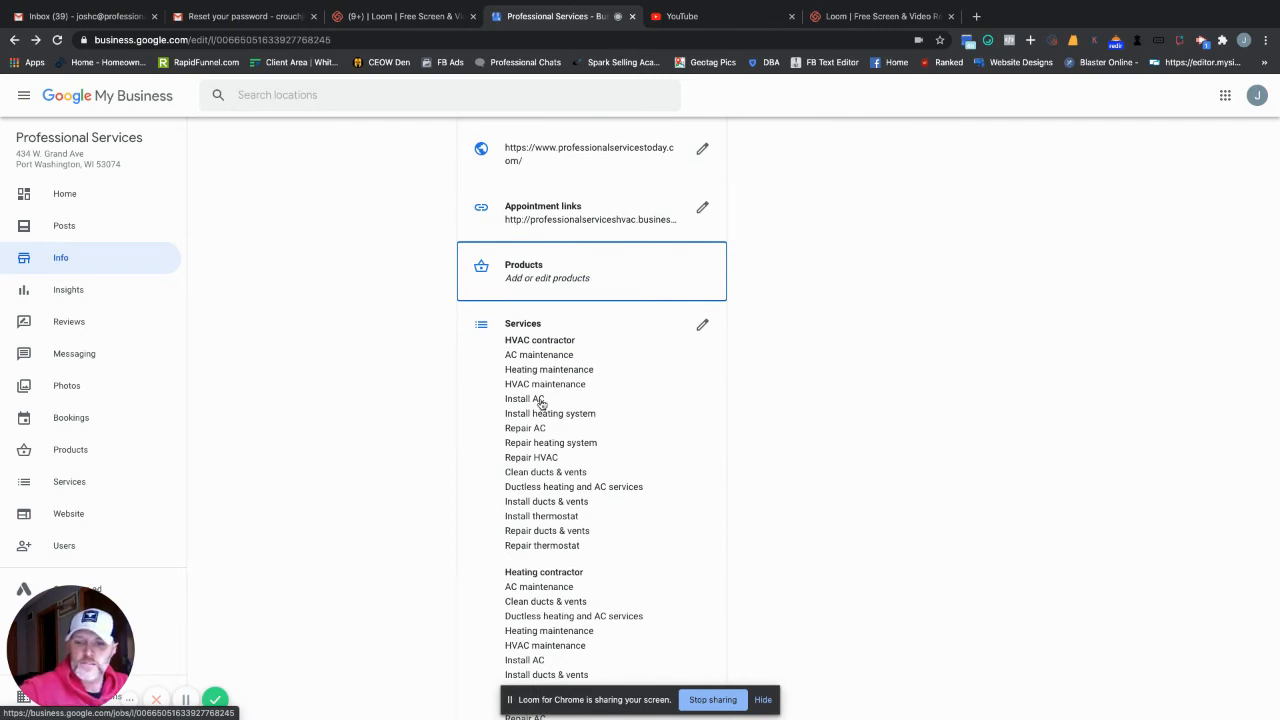
scroll(611, 491, down, 5)
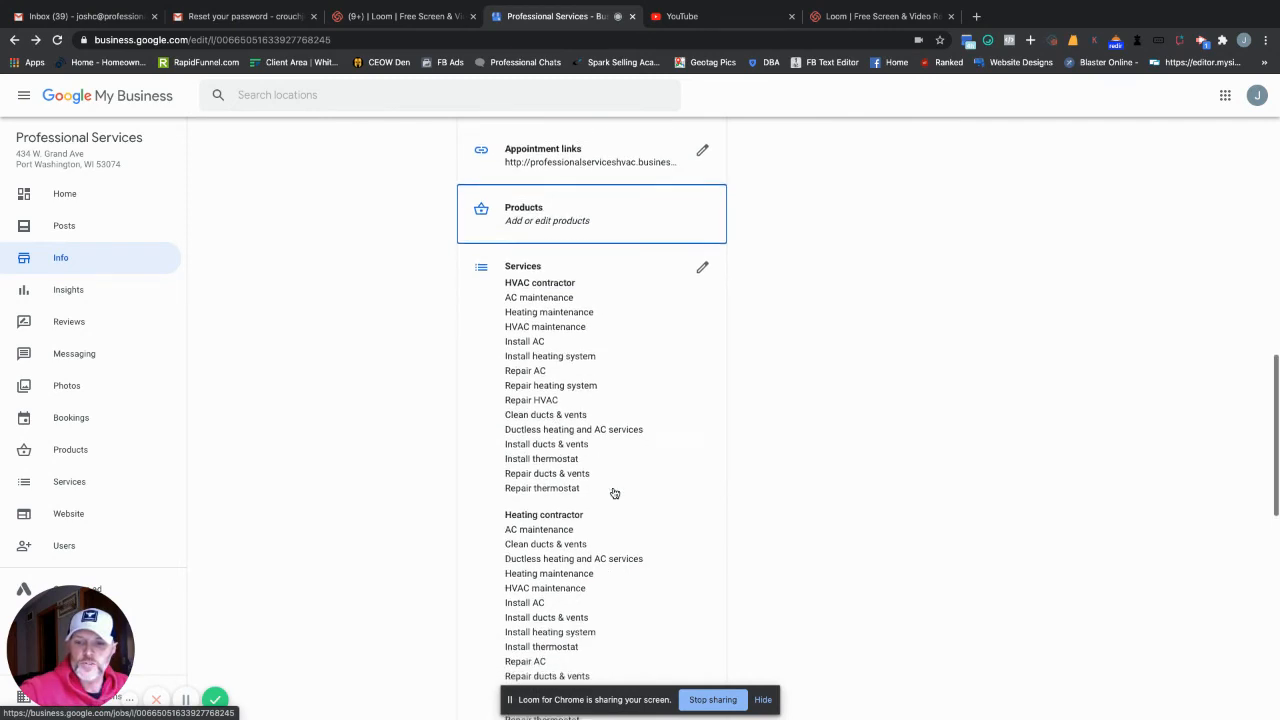
scroll(613, 494, down, 2)
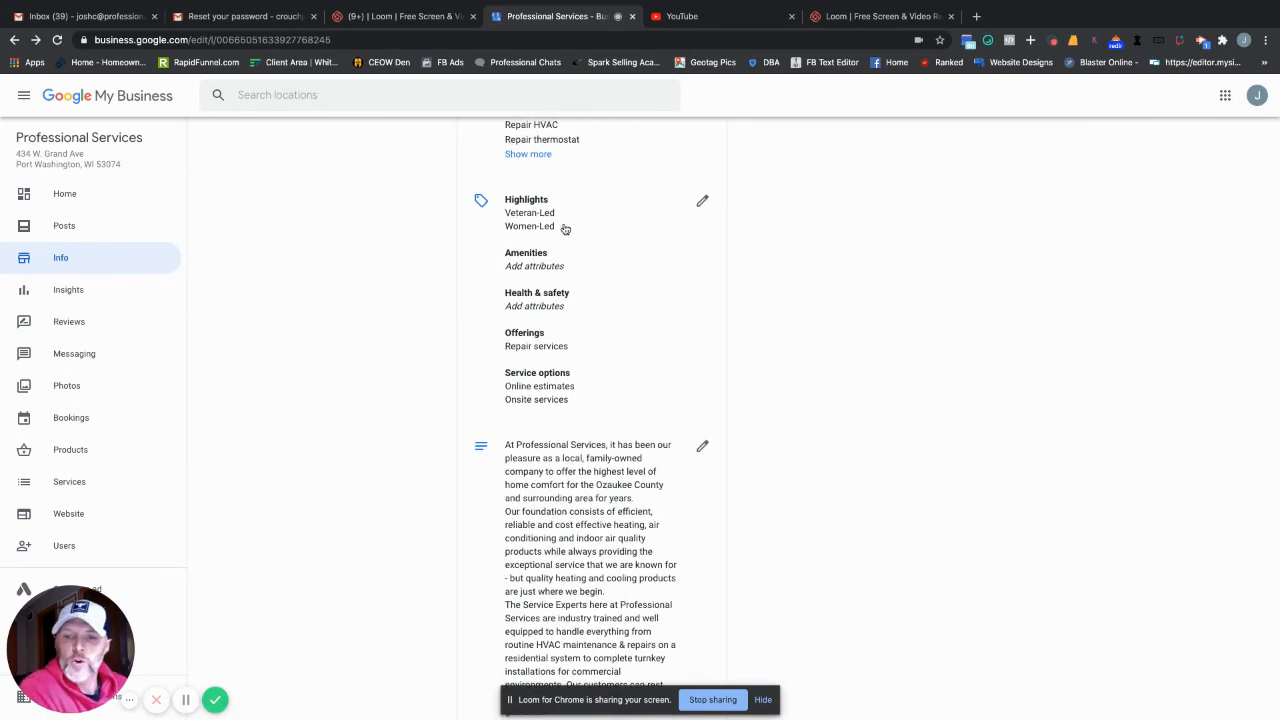
click(702, 201)
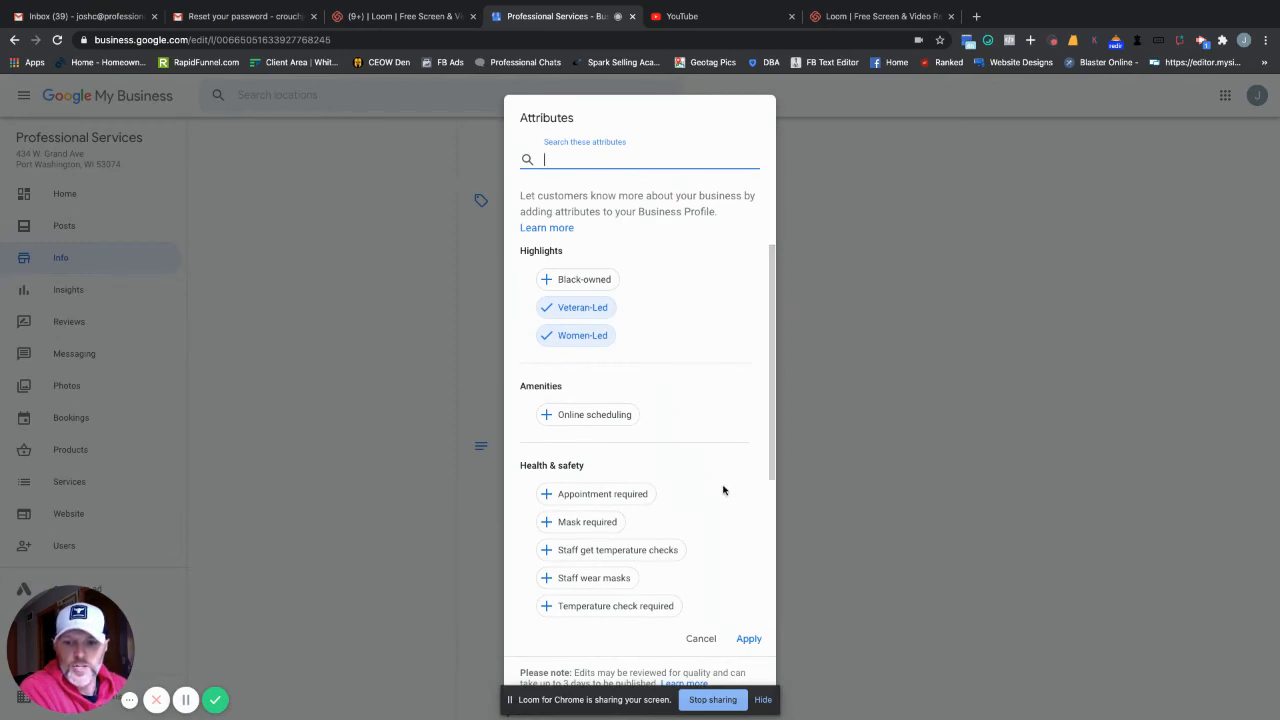
click(594, 418)
scroll(706, 491, down, 1)
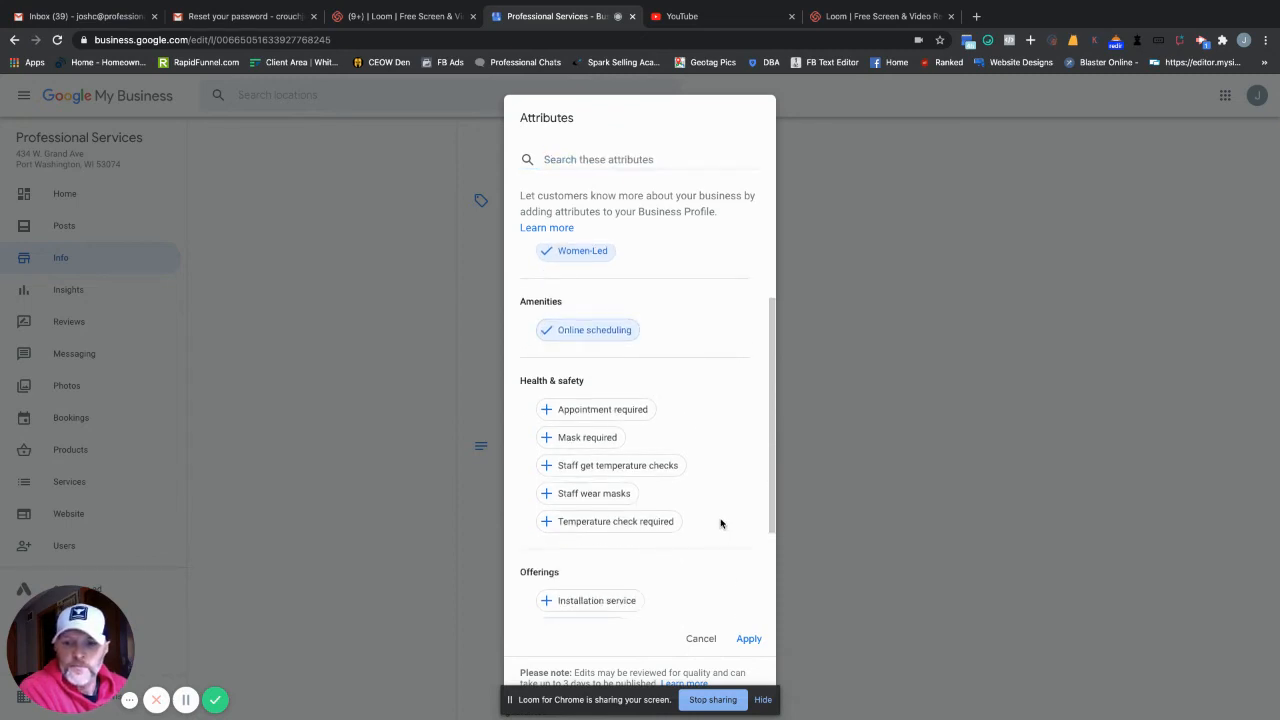
click(601, 412)
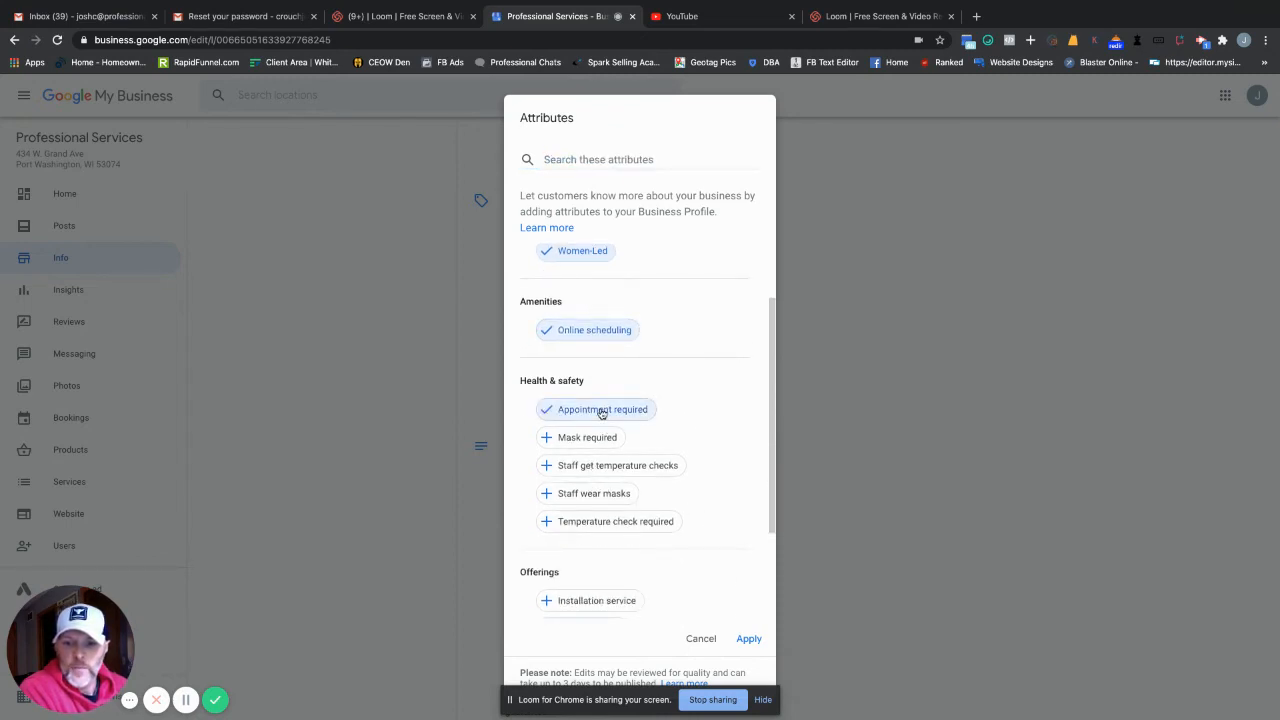
scroll(708, 522, down, 1)
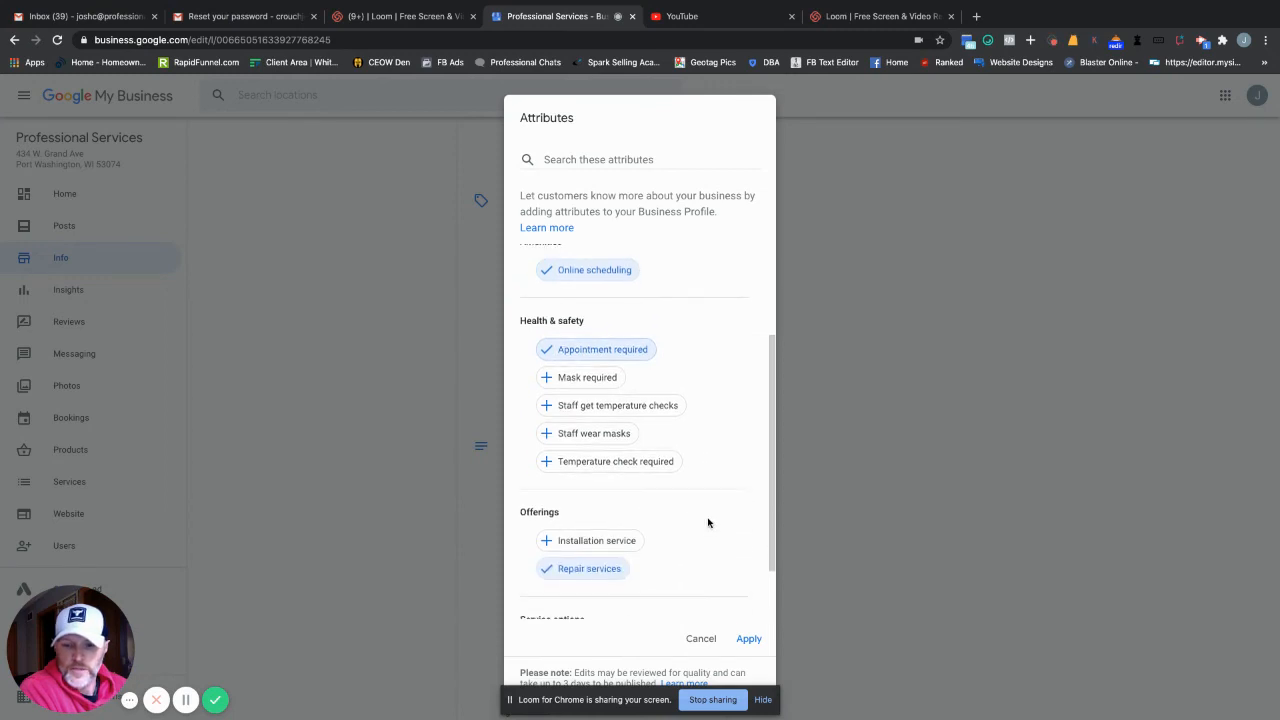
click(612, 432)
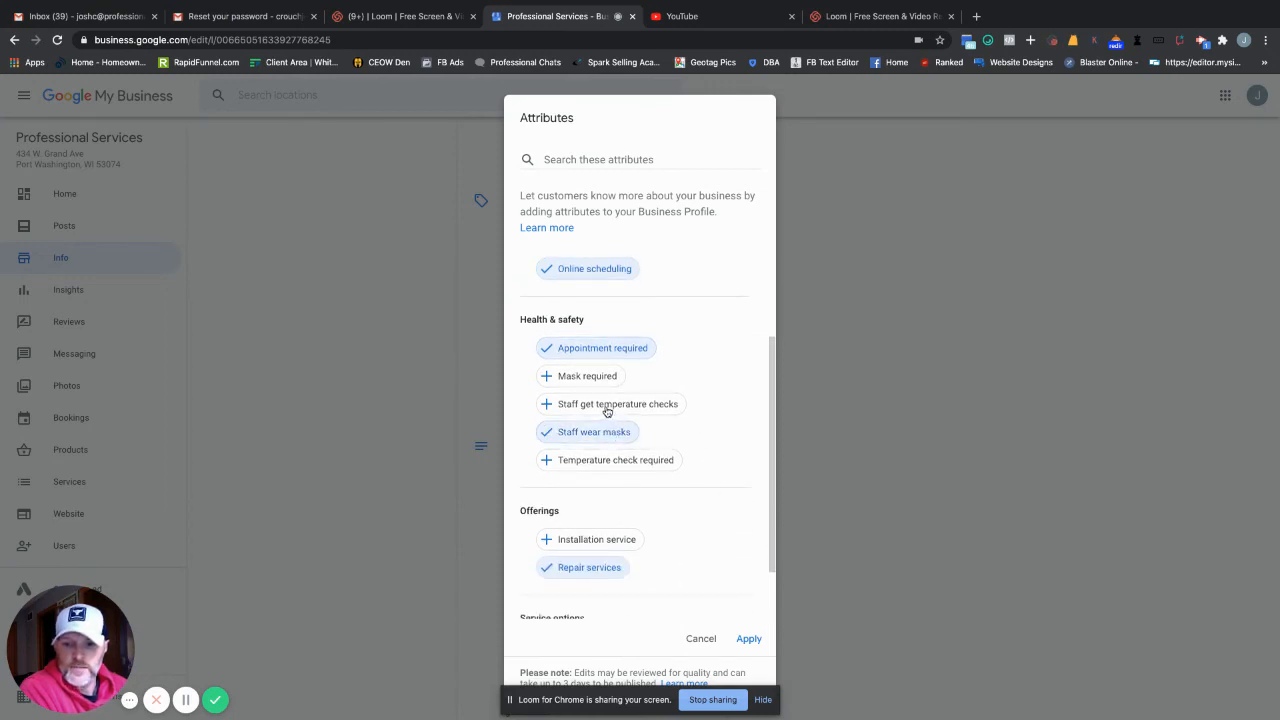
click(618, 541)
scroll(716, 540, down, 1)
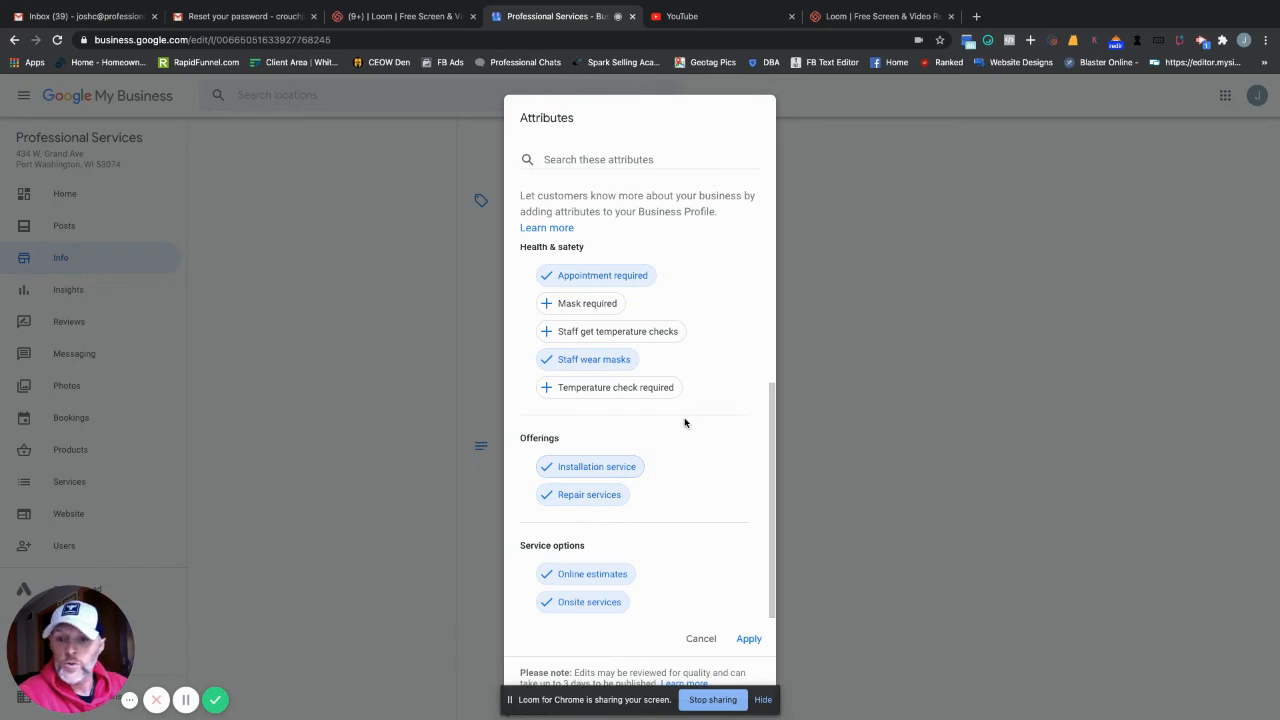
click(748, 638)
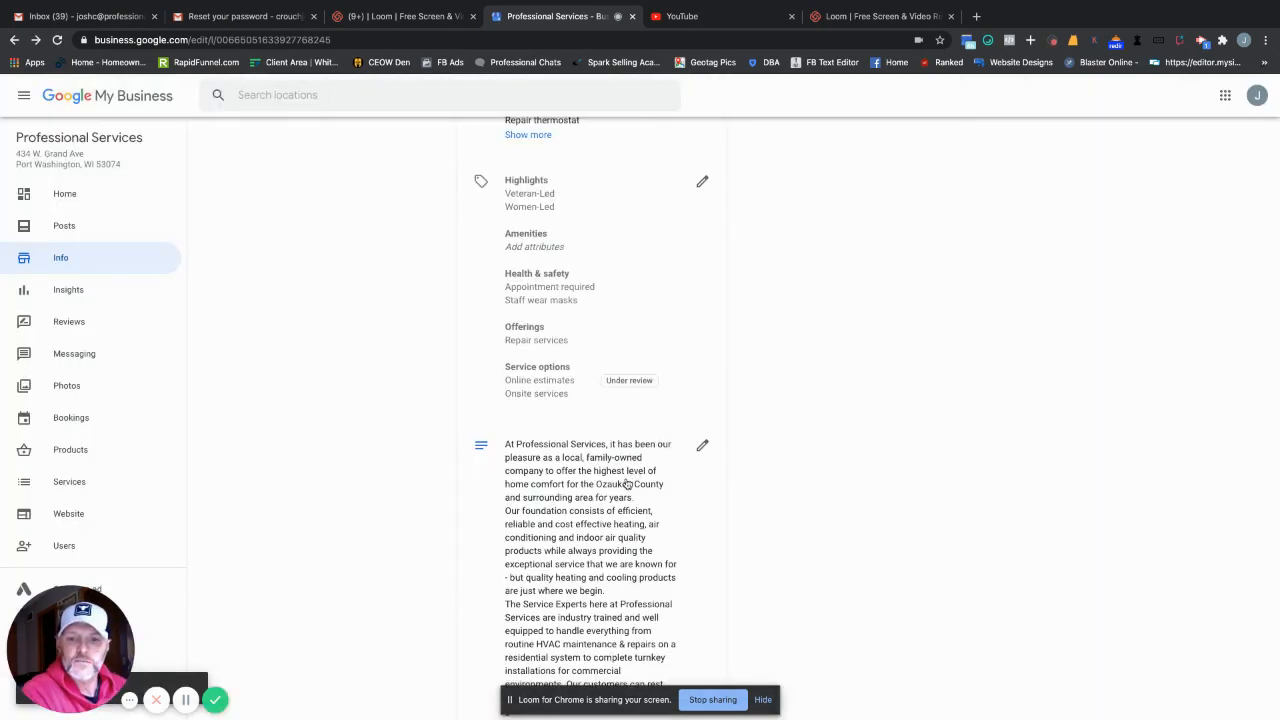
Examine the business description in the From the business editor and close it without applying any edits.
scroll(626, 483, down, 1)
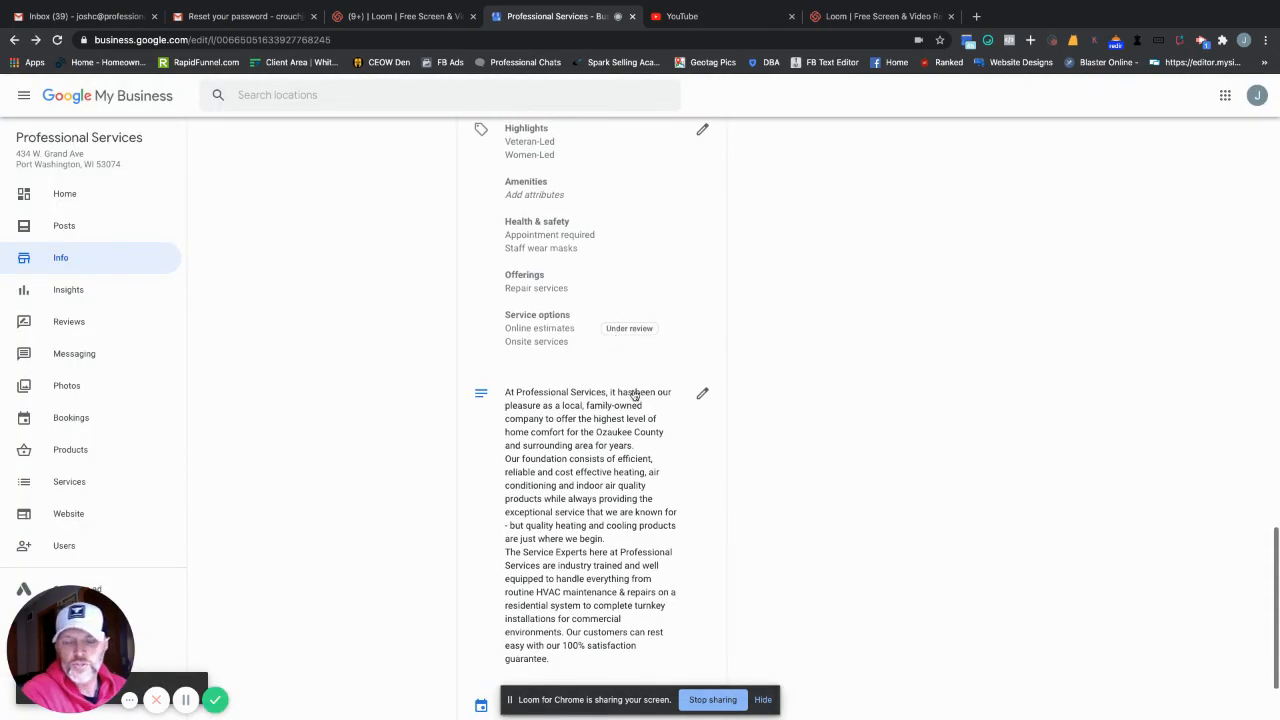
scroll(625, 435, down, 2)
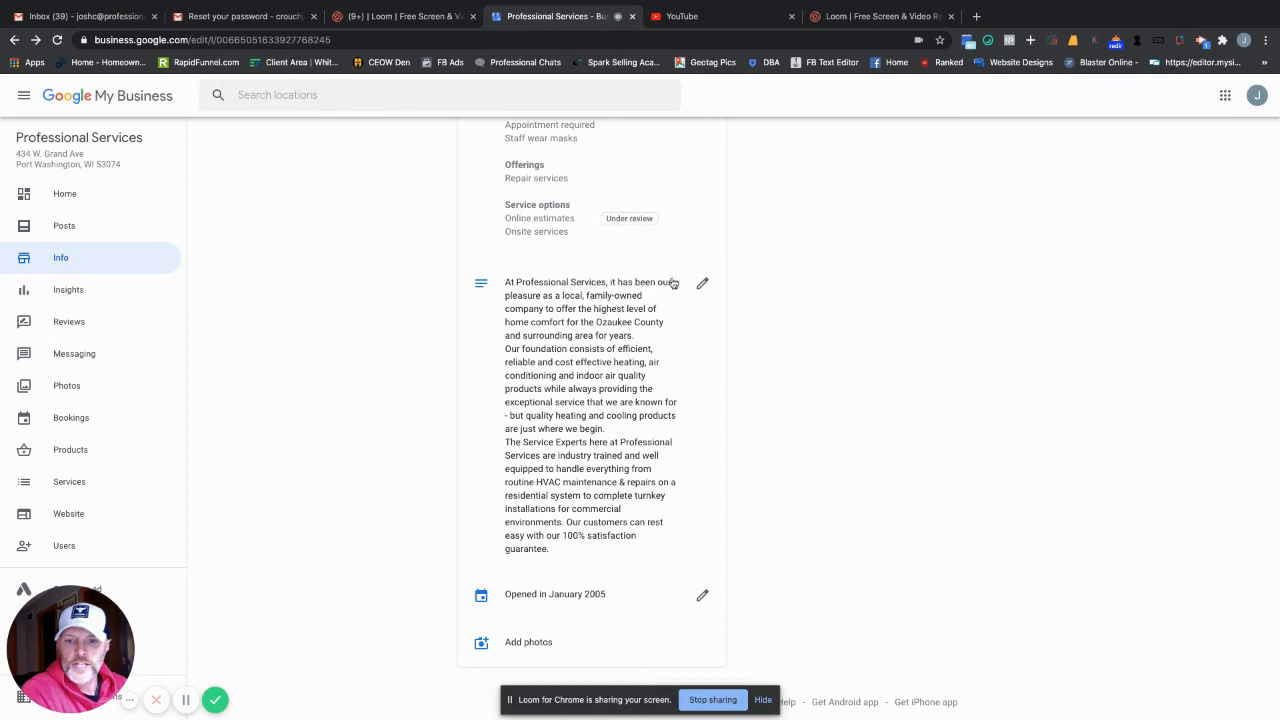
click(702, 284)
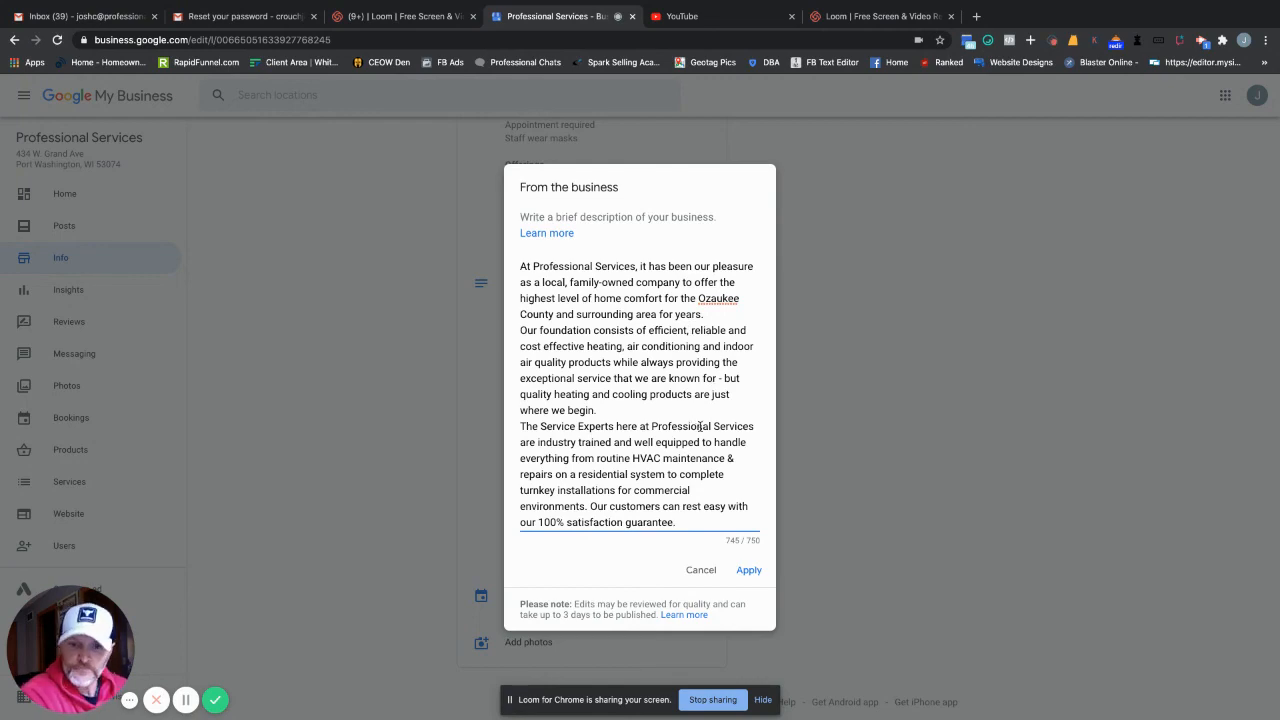
click(700, 569)
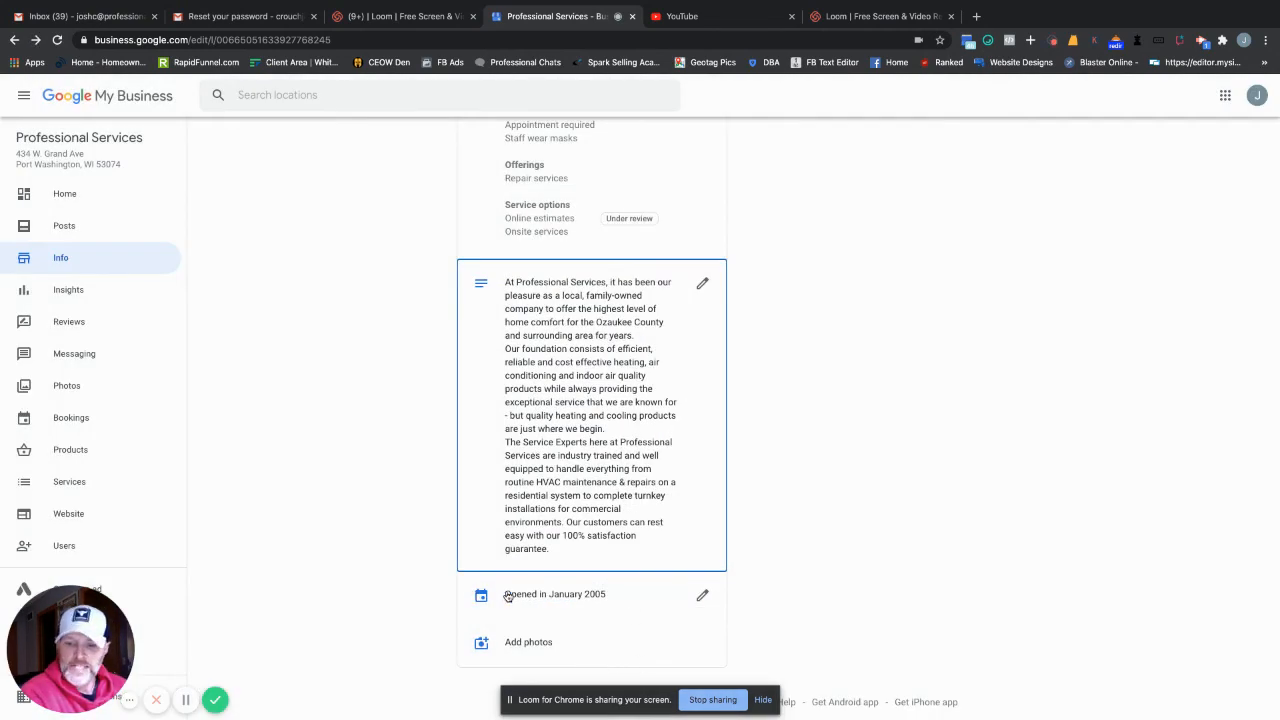
Examine the business's opening date settings without applying changes, and return to the address, service areas and hours in the business info.
click(633, 597)
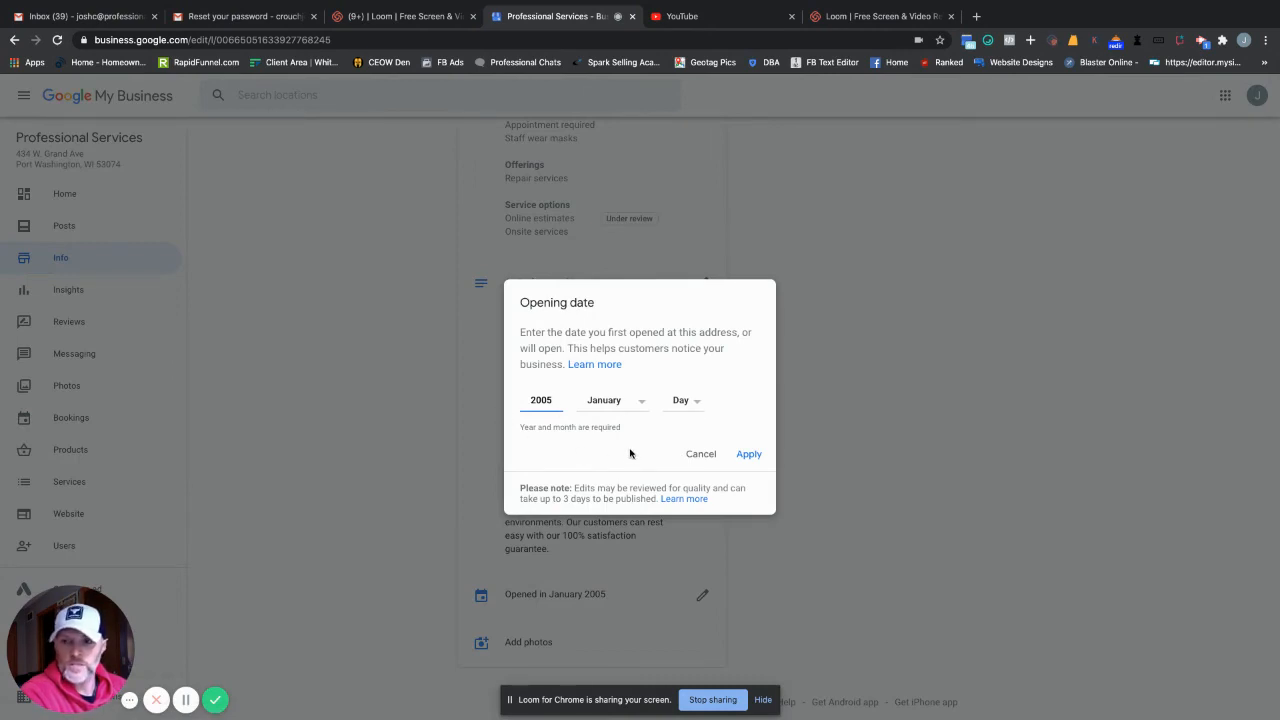
click(702, 456)
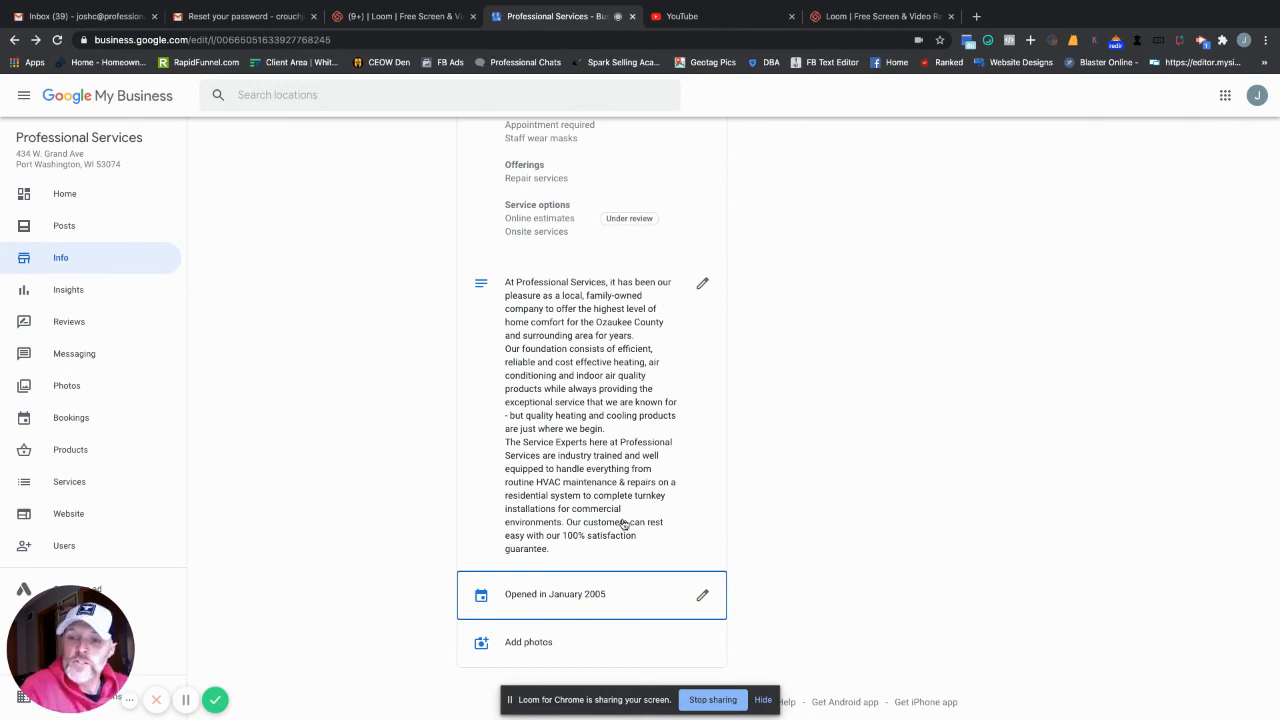
scroll(626, 524, up, 3)
scroll(657, 516, up, 15)
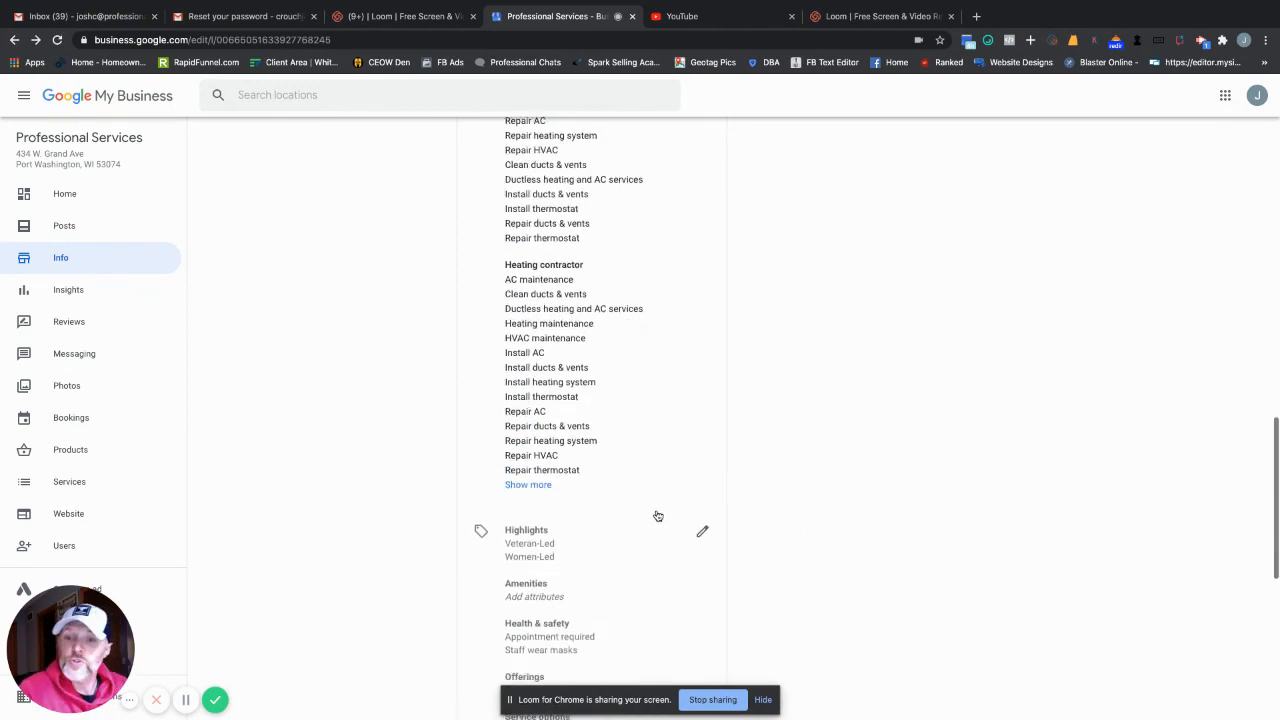
scroll(588, 374, up, 1)
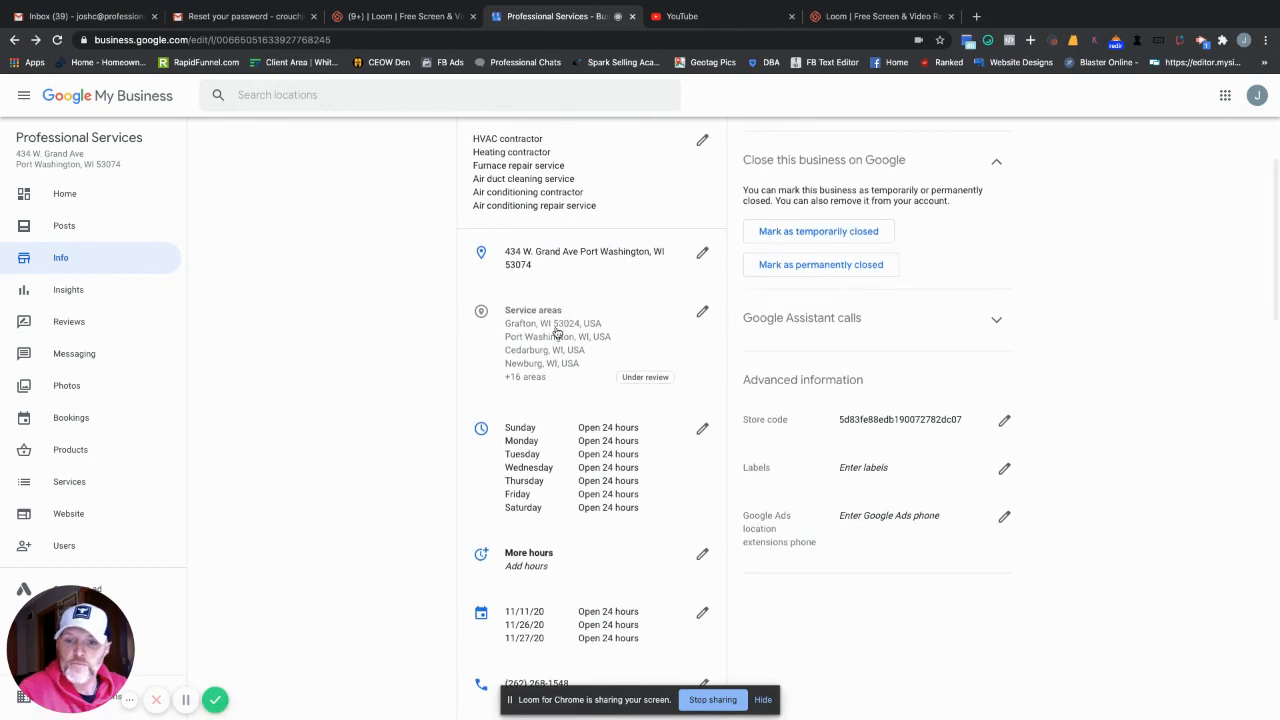